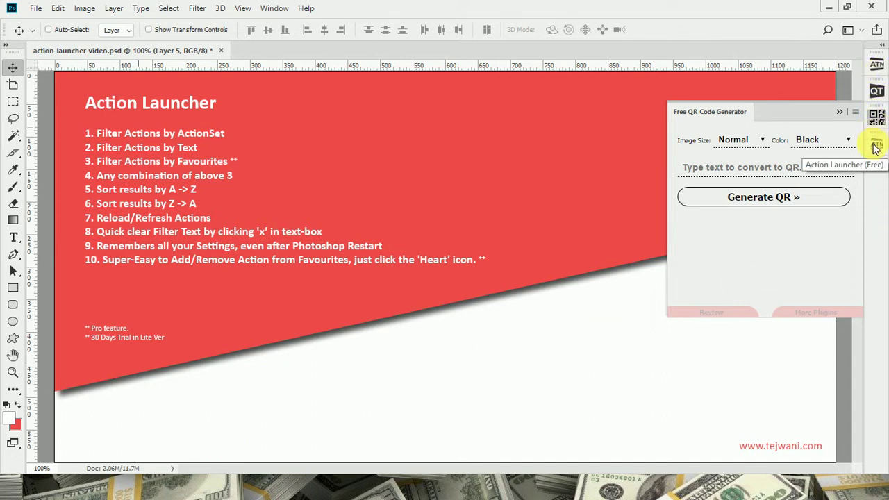
- Open the Action Launcher (Pro) extension panel from the Window > Extensions menu
{"action": "left_click", "coordinate": [876, 67]}
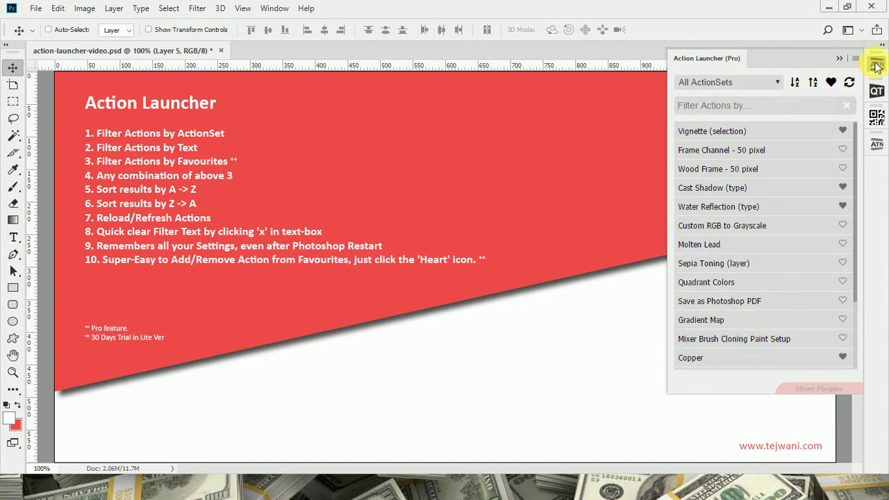
{"action": "left_click", "coordinate": [877, 67]}
{"action": "left_click", "coordinate": [277, 10]}
{"action": "mouse_move", "coordinate": [325, 52]}
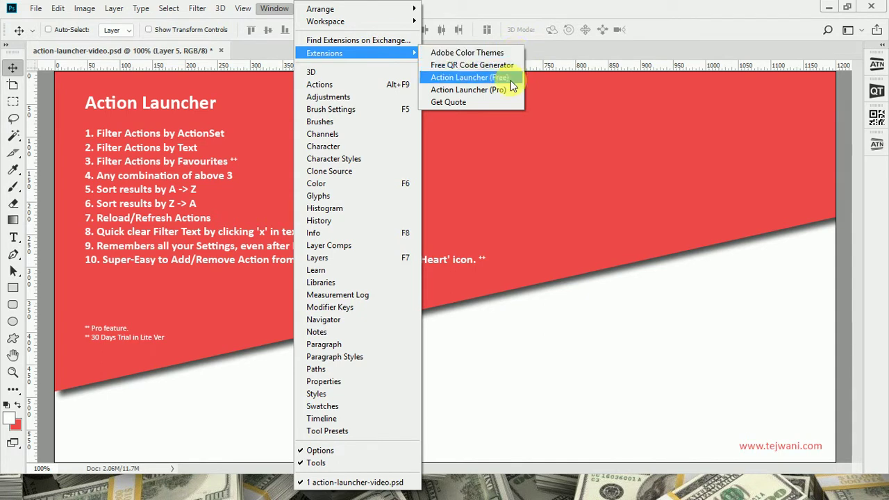
{"action": "left_click", "coordinate": [452, 90]}
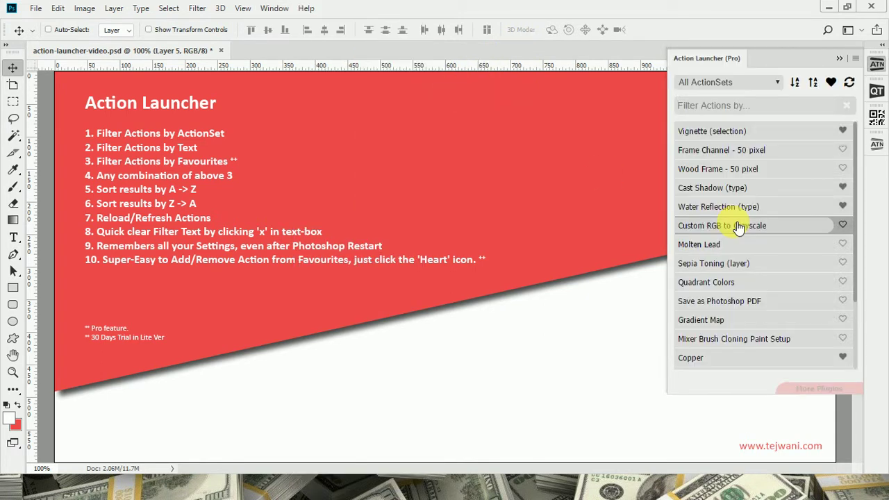
- Open the Actions panel, float it over the canvas, and collapse Water Reflection, Default Actions and sample
{"action": "left_click", "coordinate": [272, 10]}
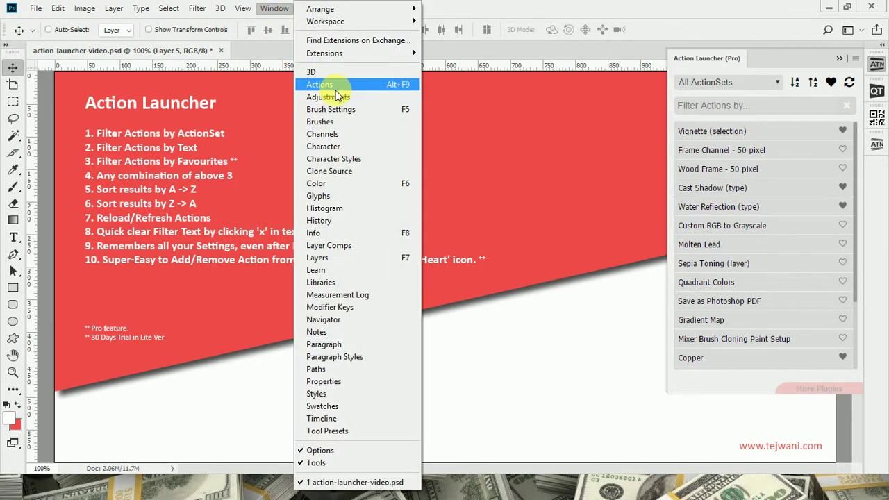
{"action": "left_click", "coordinate": [337, 89]}
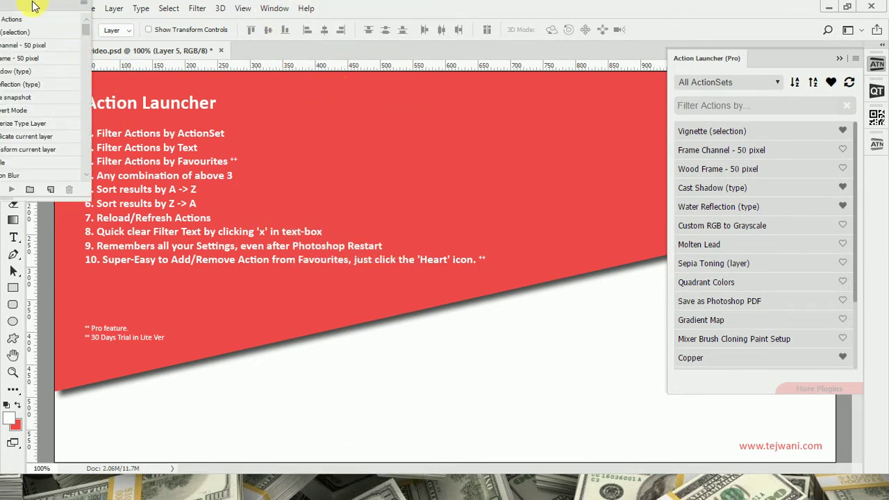
{"action": "mouse_move", "coordinate": [35, 7]}
{"action": "left_mouse_down"}
{"action": "mouse_move", "coordinate": [298, 168]}
{"action": "mouse_move", "coordinate": [526, 208]}
{"action": "mouse_move", "coordinate": [559, 236]}
{"action": "left_mouse_up"}
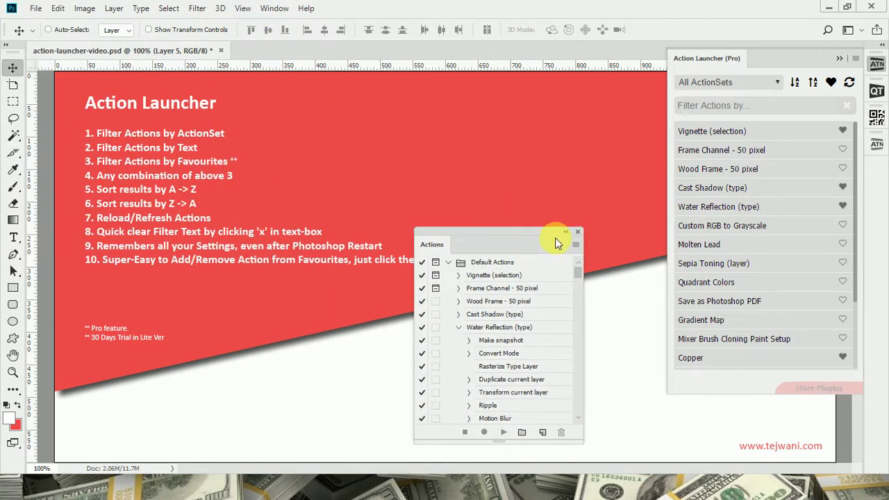
{"action": "left_click", "coordinate": [461, 328]}
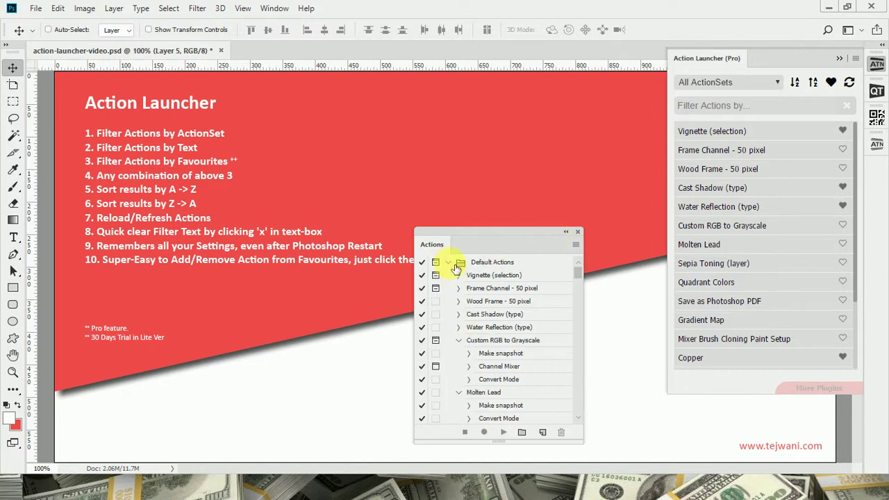
{"action": "left_click", "coordinate": [449, 263]}
{"action": "left_click", "coordinate": [449, 288]}
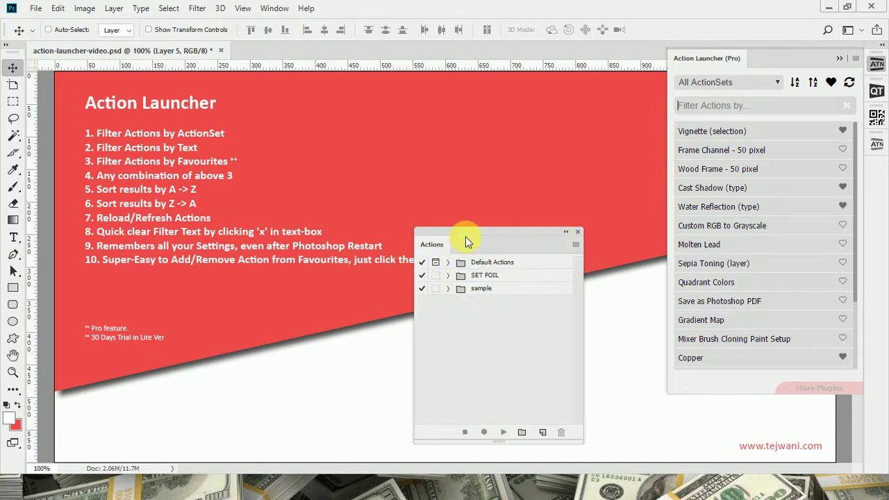
{"action": "mouse_move", "coordinate": [466, 236]}
{"action": "left_mouse_down"}
{"action": "mouse_move", "coordinate": [518, 246]}
{"action": "mouse_move", "coordinate": [343, 308]}
{"action": "left_mouse_up"}
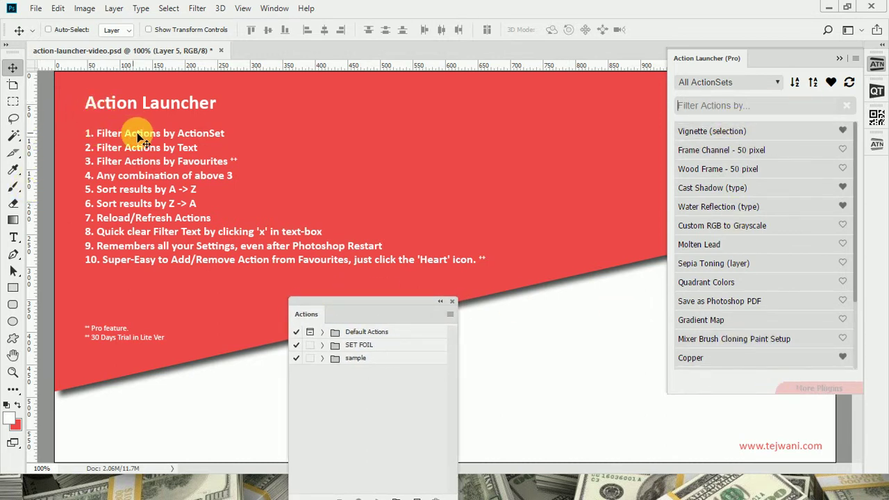
- Filter Action Launcher to Default Actions and tidy that set's actions in the Actions panel
{"action": "left_click", "coordinate": [748, 82]}
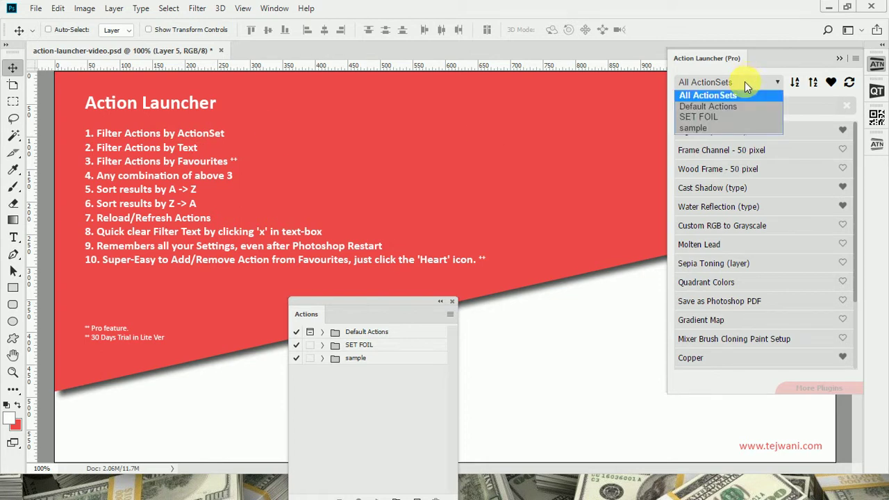
{"action": "left_click", "coordinate": [733, 106]}
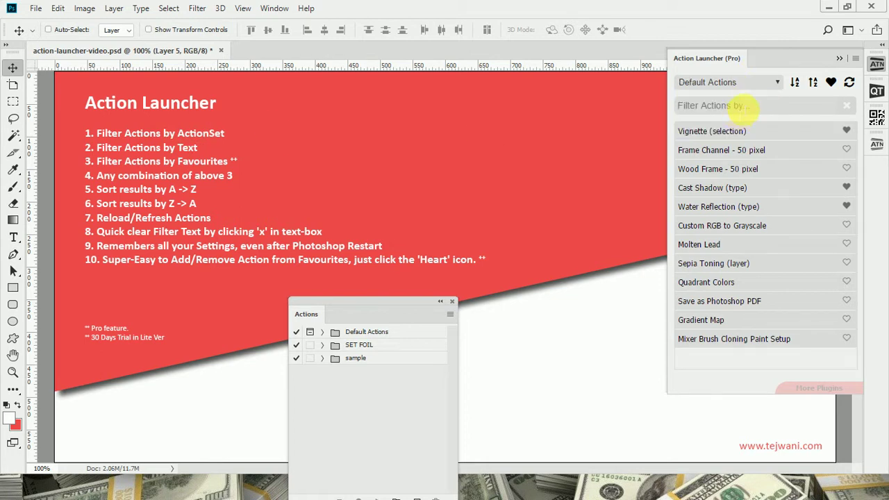
{"action": "left_click", "coordinate": [324, 333]}
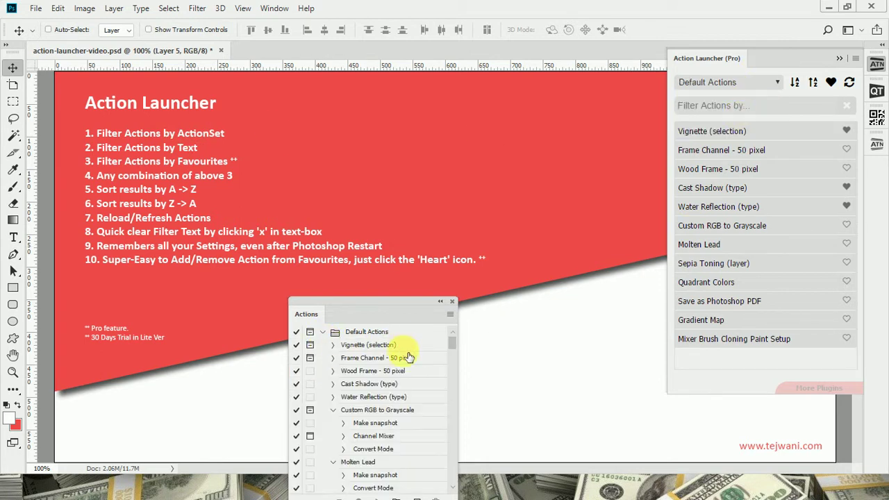
{"action": "left_click", "coordinate": [333, 410]}
{"action": "left_click", "coordinate": [333, 424]}
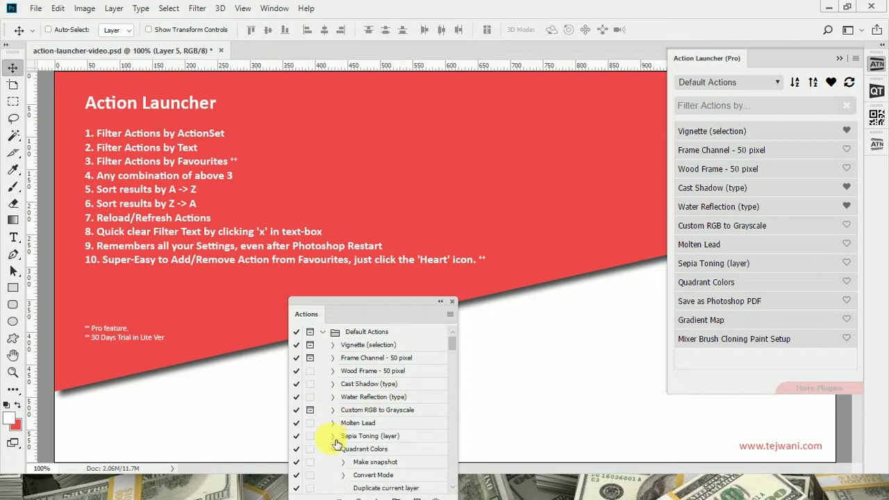
{"action": "left_click", "coordinate": [333, 449]}
{"action": "scroll", "coordinate": [340, 437], "scroll_direction": "down", "scroll_amount": 2}
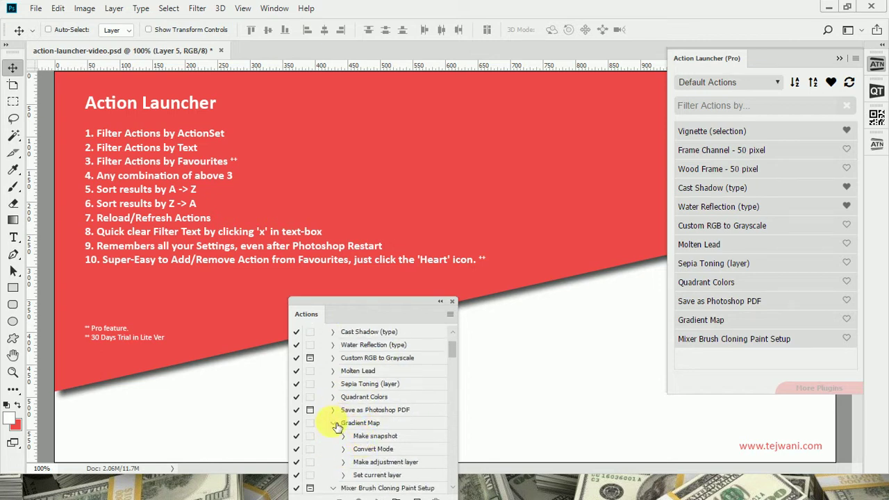
{"action": "left_click", "coordinate": [333, 423]}
- Switch the launcher filter to SET FOIL and expand SET FOIL in the Actions panel
{"action": "left_click", "coordinate": [726, 82]}
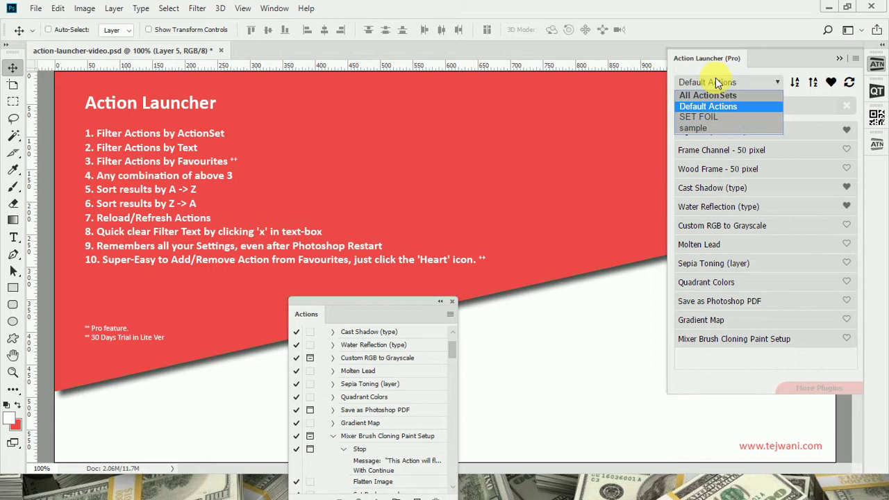
{"action": "left_click", "coordinate": [709, 115]}
{"action": "scroll", "coordinate": [343, 396], "scroll_direction": "up", "scroll_amount": 2}
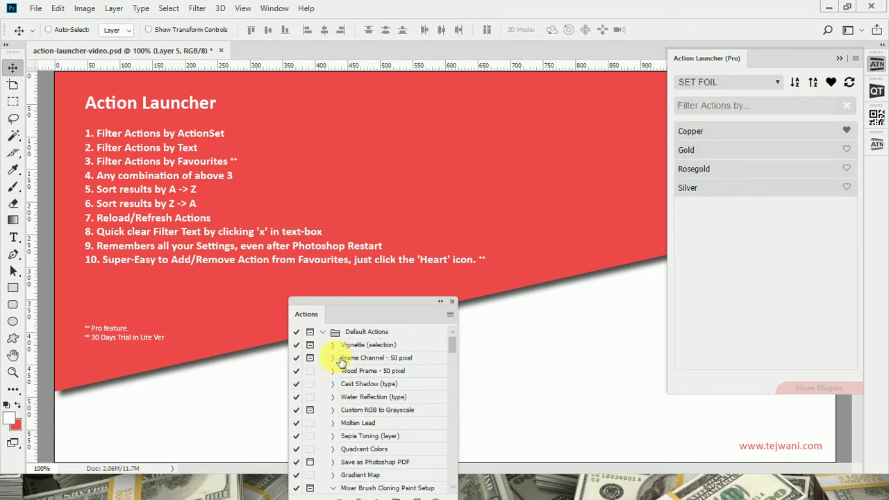
{"action": "left_click", "coordinate": [323, 332]}
{"action": "left_click", "coordinate": [323, 345]}
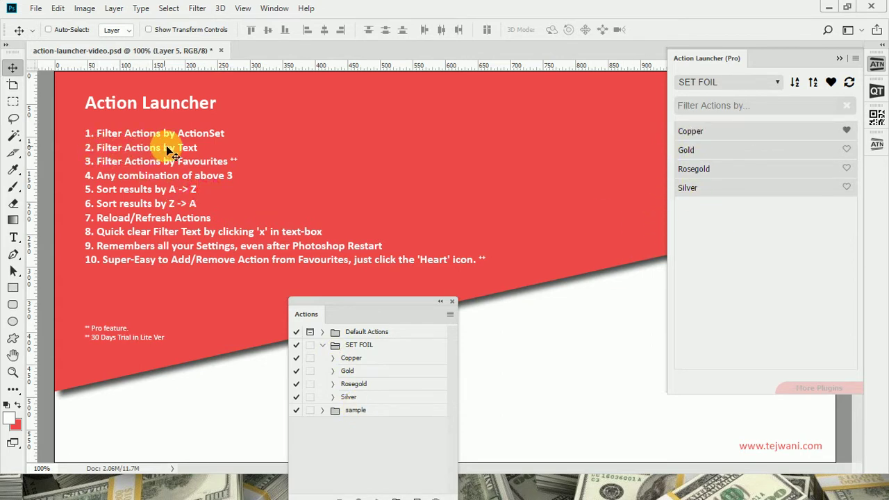
{"action": "left_click", "coordinate": [698, 107]}
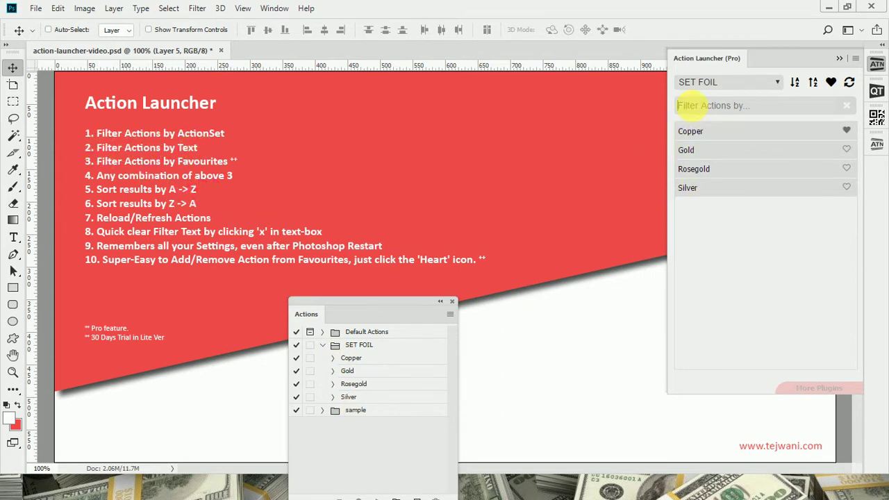
- Filter actions by 'op', comparing matches in All ActionSets versus Default Actions
{"action": "type", "text": "op"}
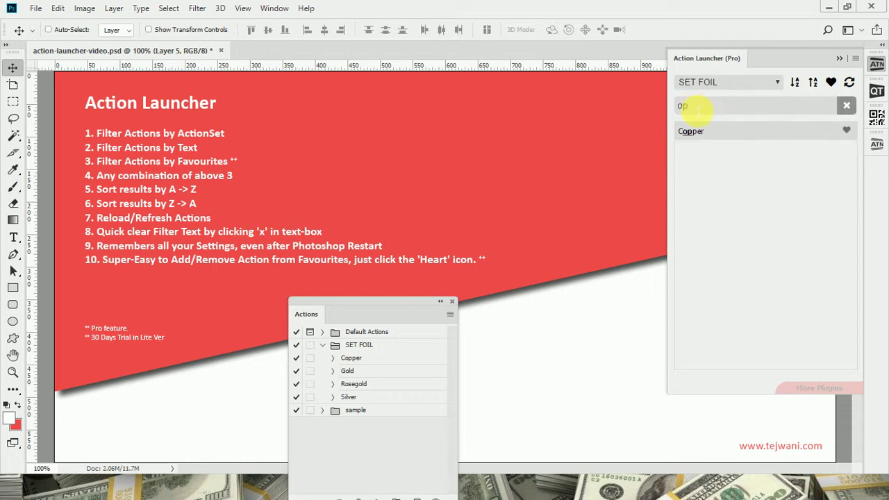
{"action": "left_click", "coordinate": [722, 84]}
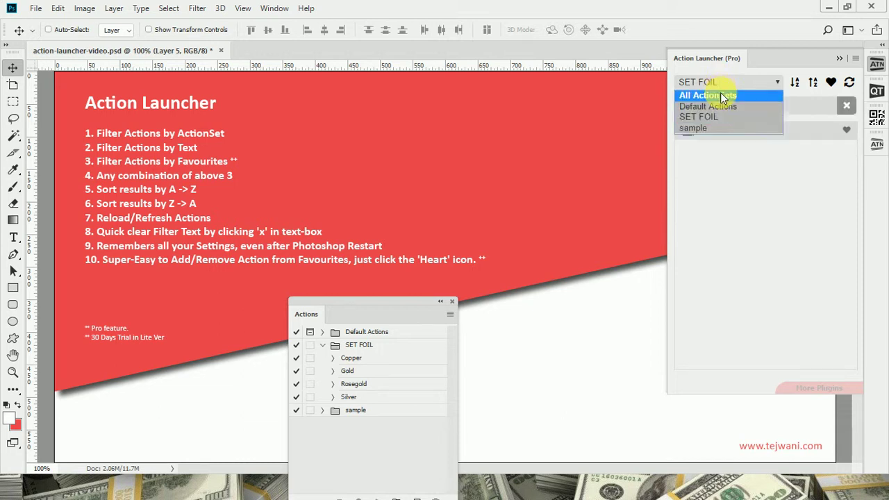
{"action": "left_click", "coordinate": [723, 97]}
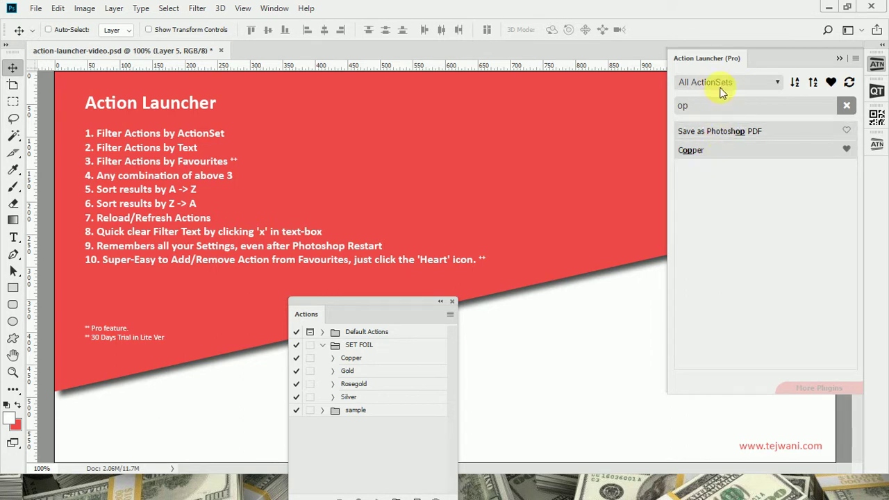
{"action": "left_click", "coordinate": [729, 84]}
{"action": "left_click", "coordinate": [730, 106]}
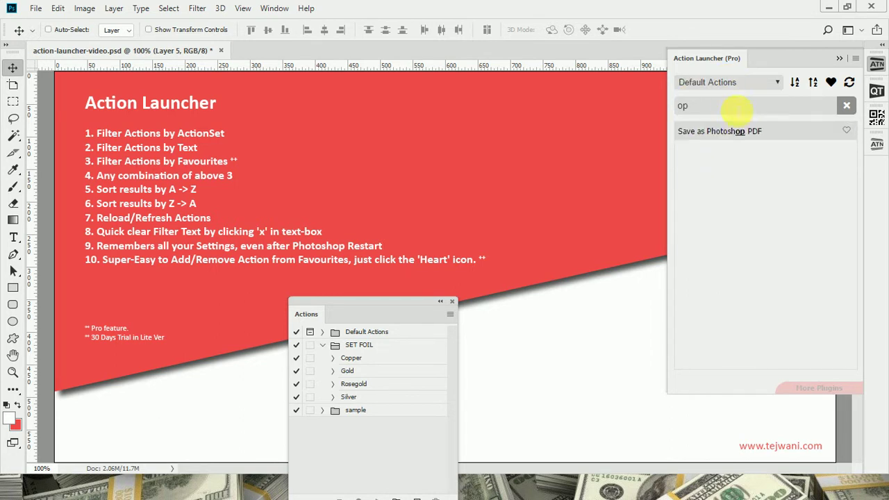
{"action": "key", "text": "BackSpace"}
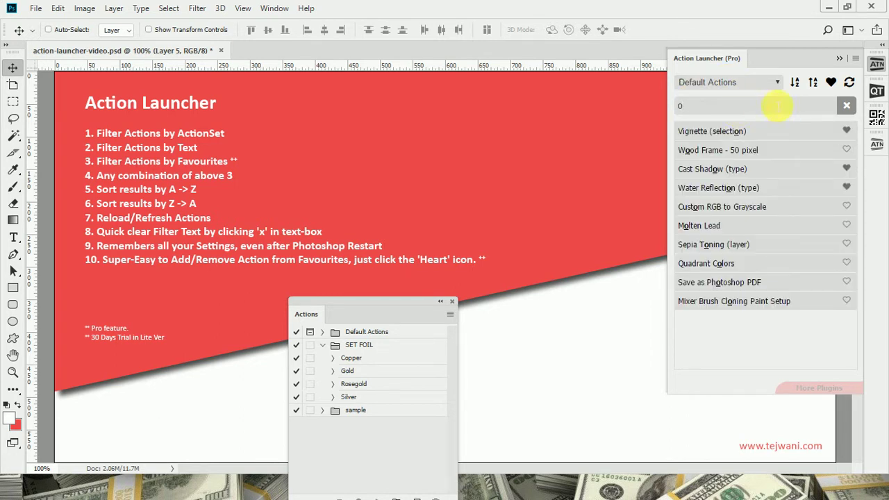
{"action": "left_click", "coordinate": [750, 86]}
{"action": "left_click", "coordinate": [726, 91]}
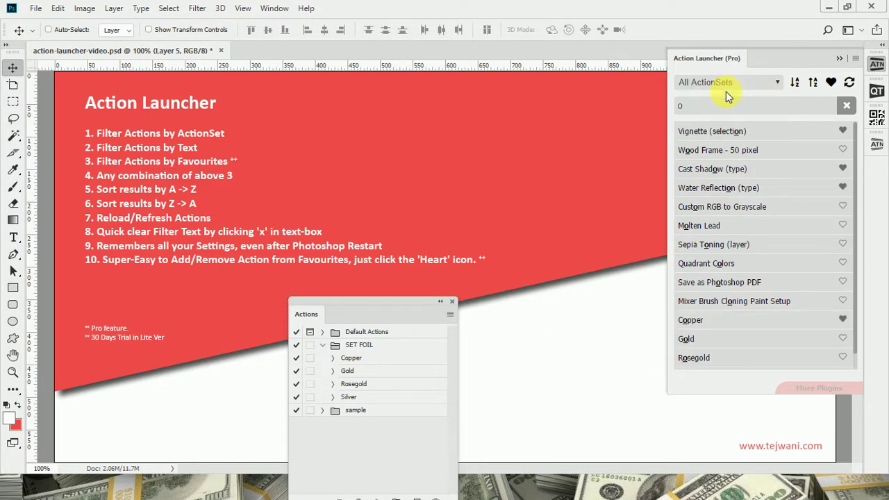
- Try the filters 'fr', '50', 'pd' and 'at', clearing each to show all actions
{"action": "key", "text": "BackSpace"}
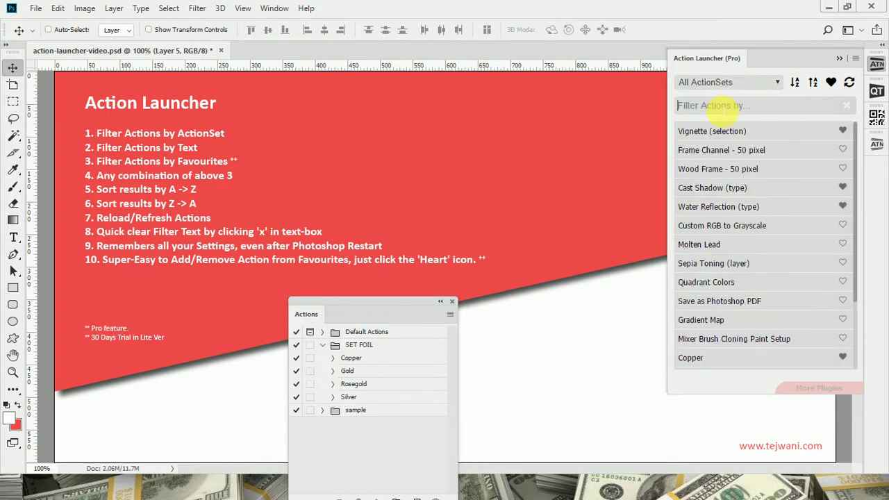
{"action": "type", "text": "fr"}
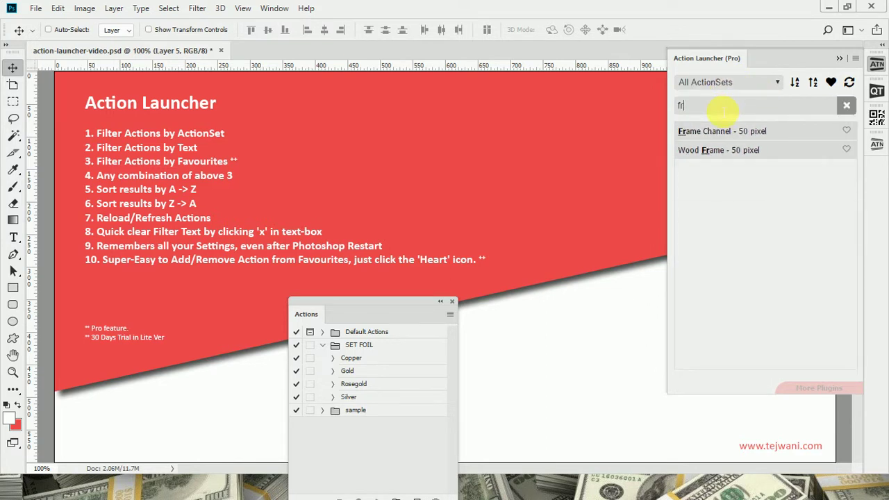
{"action": "key", "text": "BackSpace"}
{"action": "key", "text": "BackSpace"}
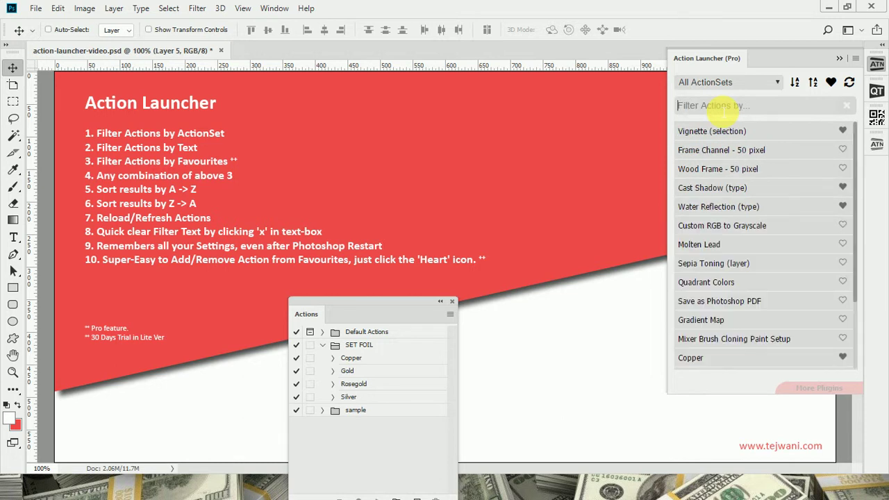
{"action": "type", "text": "50"}
{"action": "key", "text": "BackSpace"}
{"action": "type", "text": "pdf"}
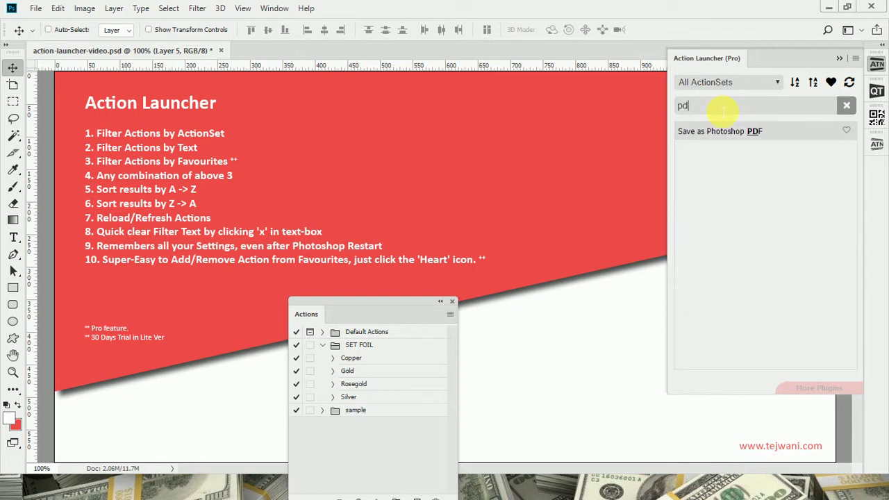
{"action": "key", "text": "BackSpace"}
{"action": "key", "text": "BackSpace"}
{"action": "type", "text": "pd"}
{"action": "key", "text": "BackSpace"}
{"action": "key", "text": "BackSpace"}
{"action": "key", "text": "BackSpace"}
{"action": "type", "text": "a"}
{"action": "key", "text": "BackSpace"}
{"action": "type", "text": "a"}
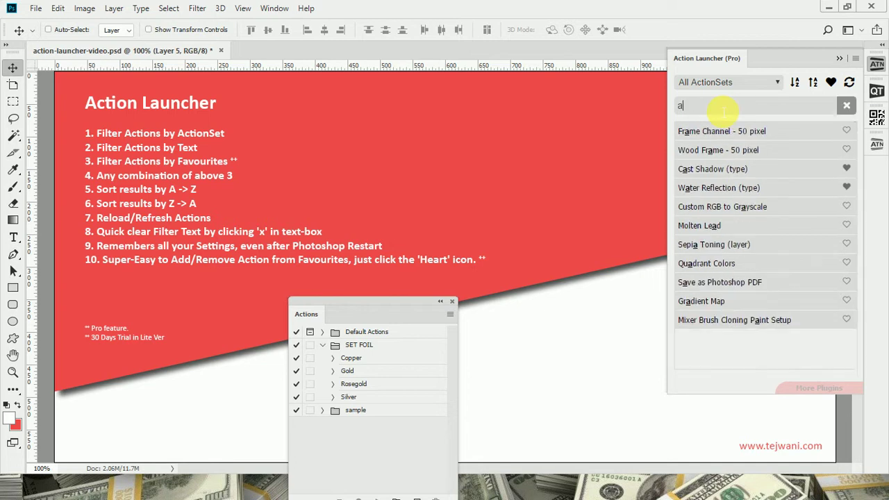
{"action": "type", "text": "t"}
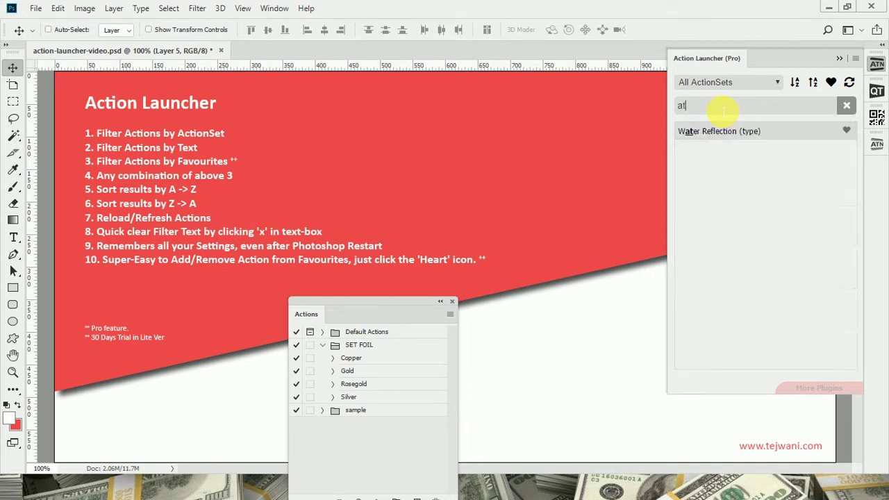
{"action": "key", "text": "BackSpace"}
{"action": "key", "text": "BackSpace"}
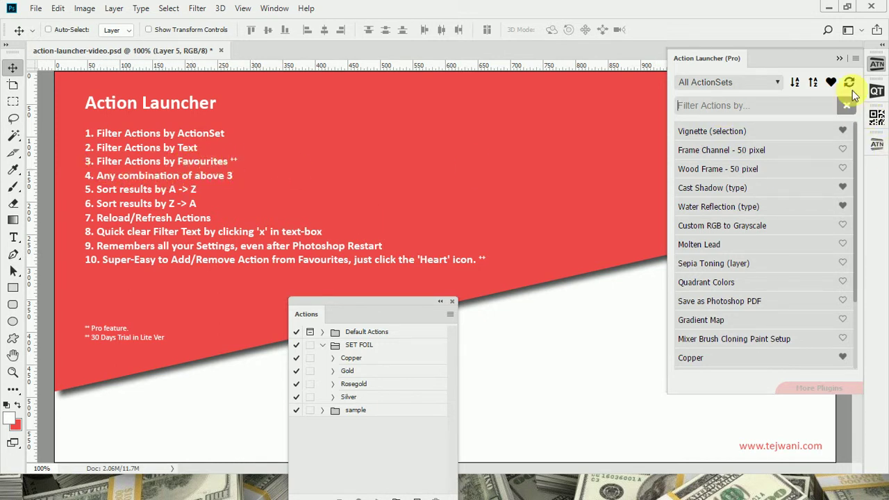
- Toggle the heart favourites filter on and off twice, ending with every action listed
{"action": "left_click", "coordinate": [832, 83]}
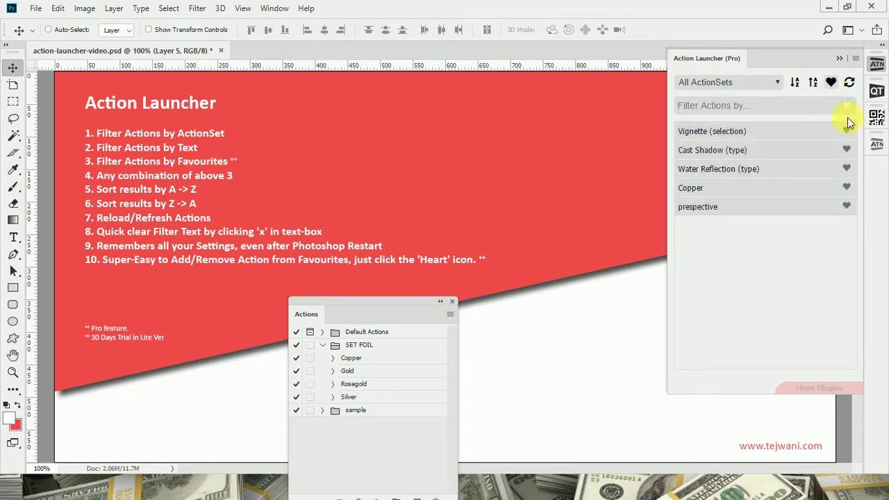
{"action": "left_click", "coordinate": [832, 83]}
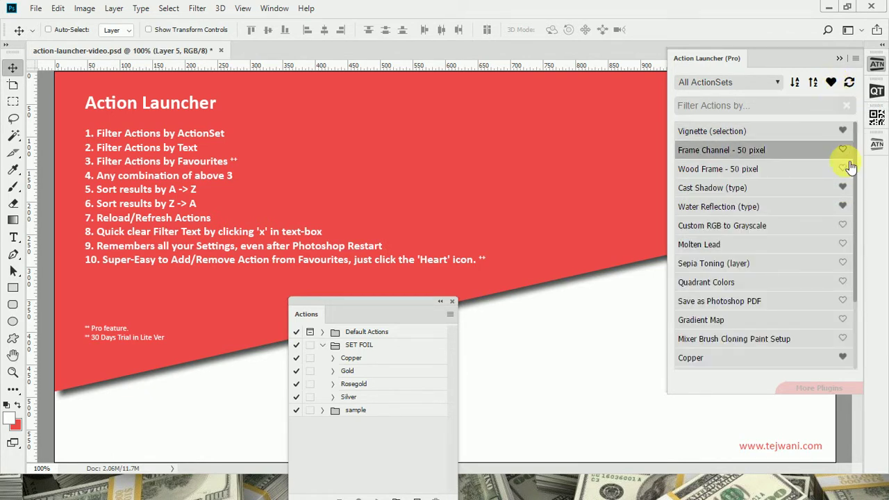
{"action": "left_click", "coordinate": [832, 83]}
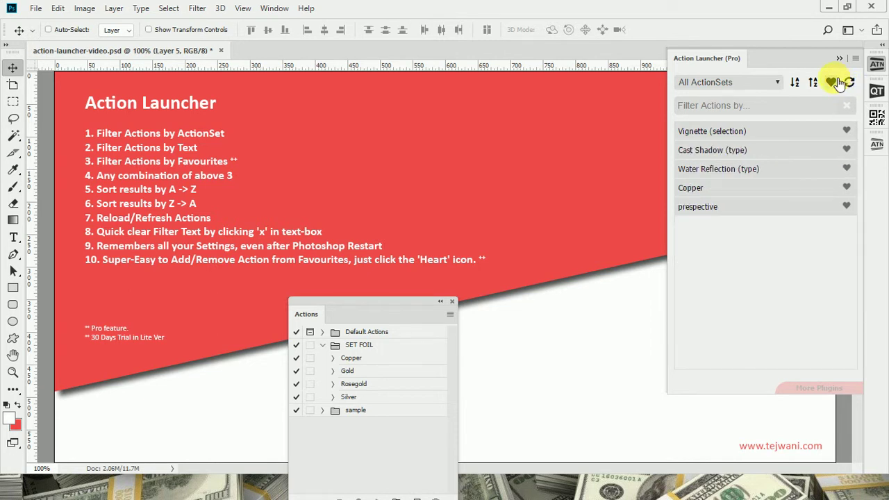
{"action": "left_click", "coordinate": [833, 83]}
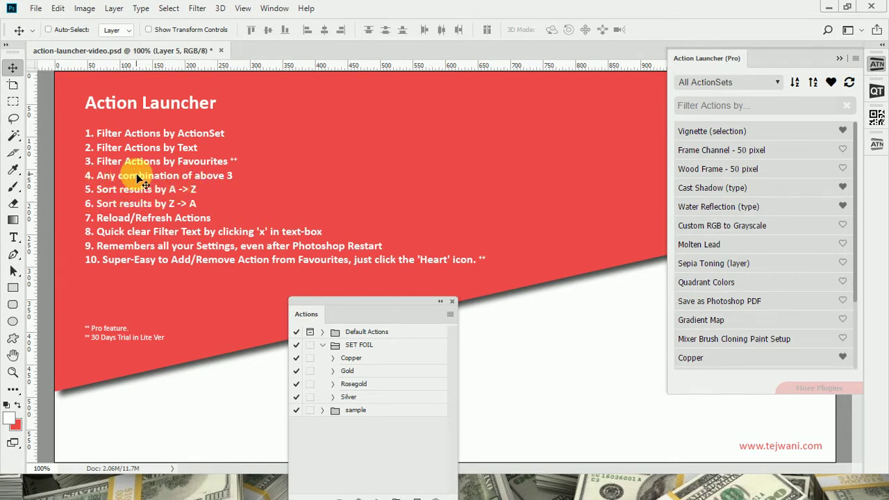
{"action": "left_click", "coordinate": [832, 82]}
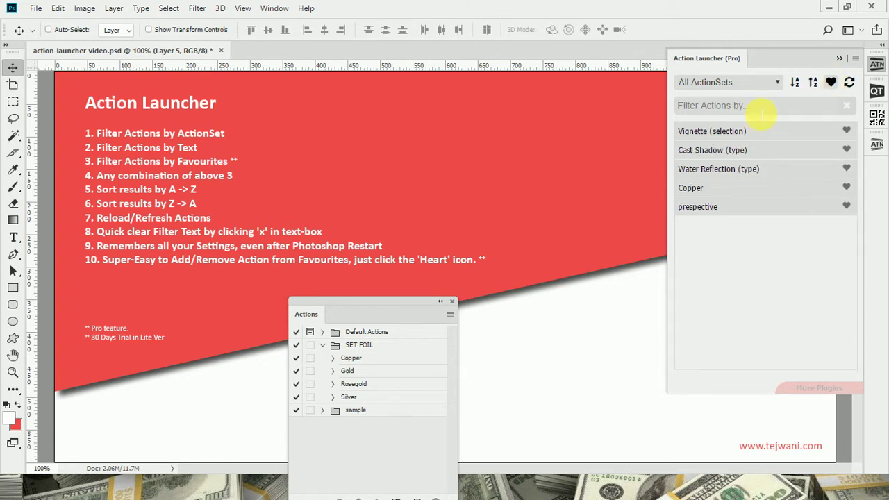
{"action": "type", "text": "sh"}
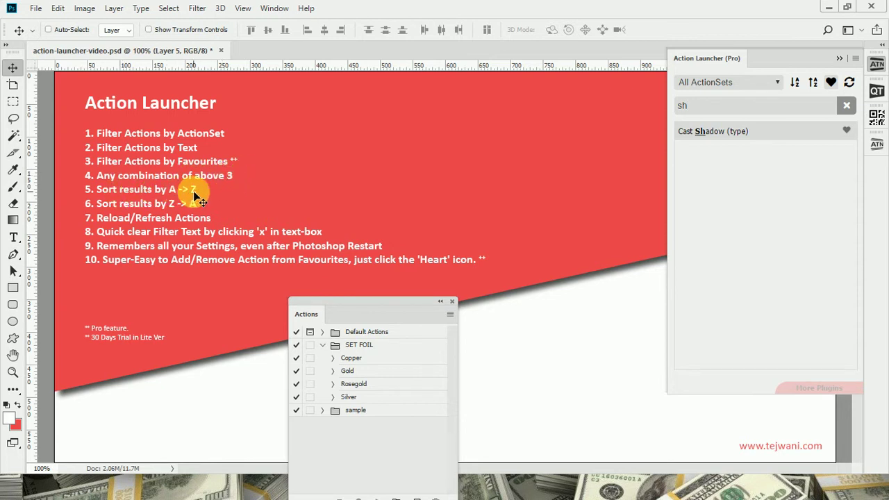
{"action": "left_click", "coordinate": [847, 105]}
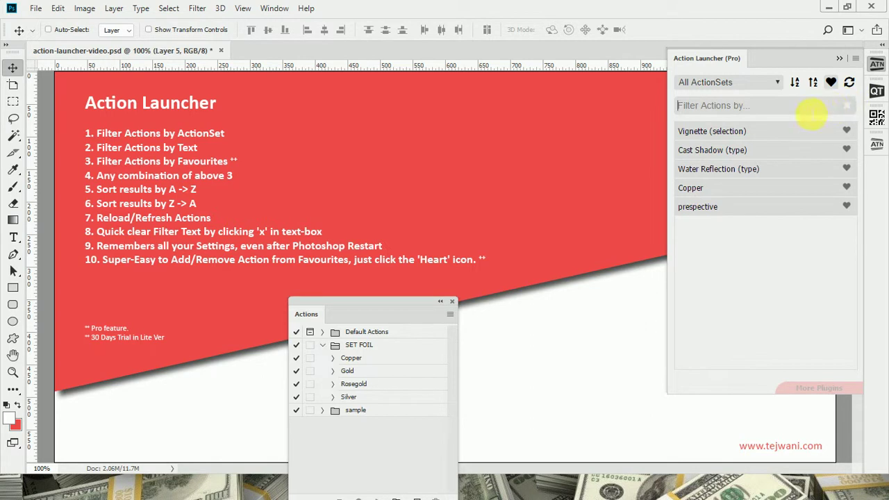
{"action": "left_click", "coordinate": [830, 82]}
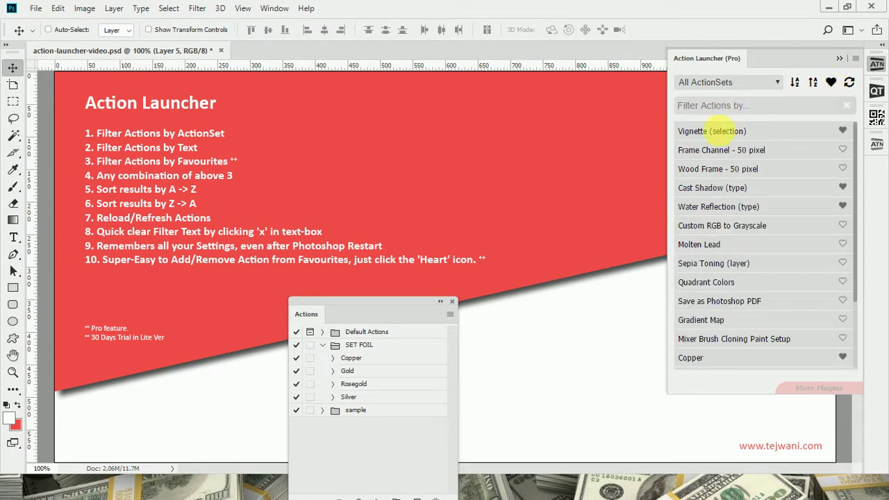
{"action": "left_click", "coordinate": [794, 82]}
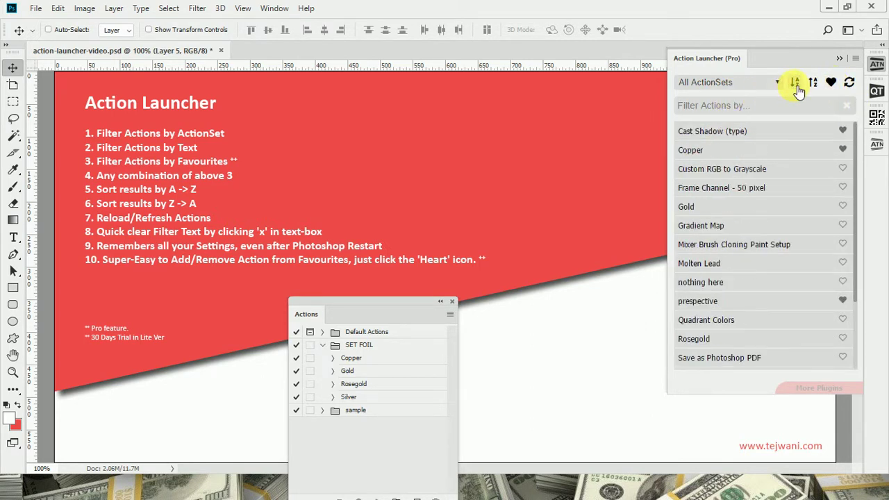
{"action": "scroll", "coordinate": [714, 184], "scroll_direction": "down", "scroll_amount": 1}
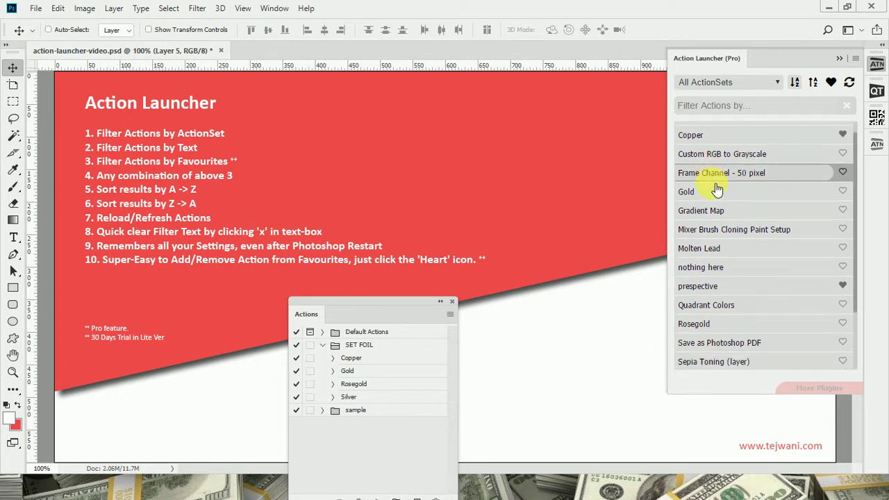
{"action": "scroll", "coordinate": [717, 189], "scroll_direction": "down", "scroll_amount": 4}
{"action": "scroll", "coordinate": [717, 188], "scroll_direction": "up", "scroll_amount": 5}
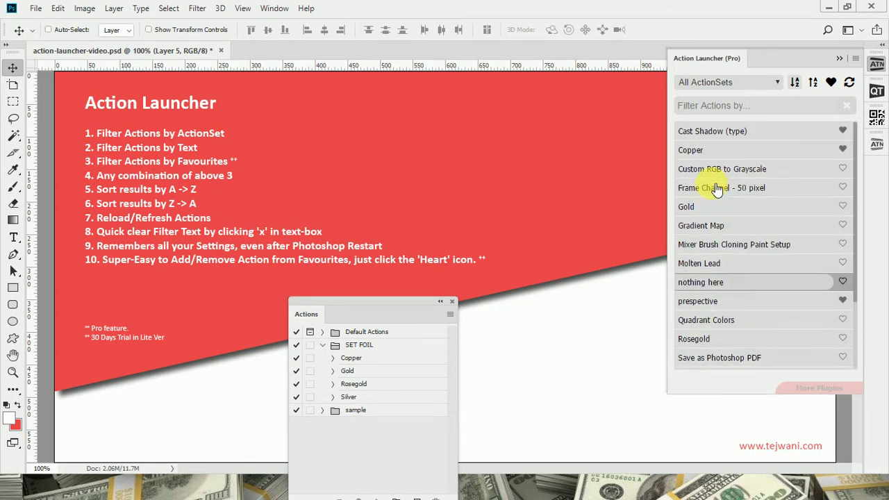
{"action": "left_click", "coordinate": [814, 82]}
{"action": "scroll", "coordinate": [759, 190], "scroll_direction": "down", "scroll_amount": 5}
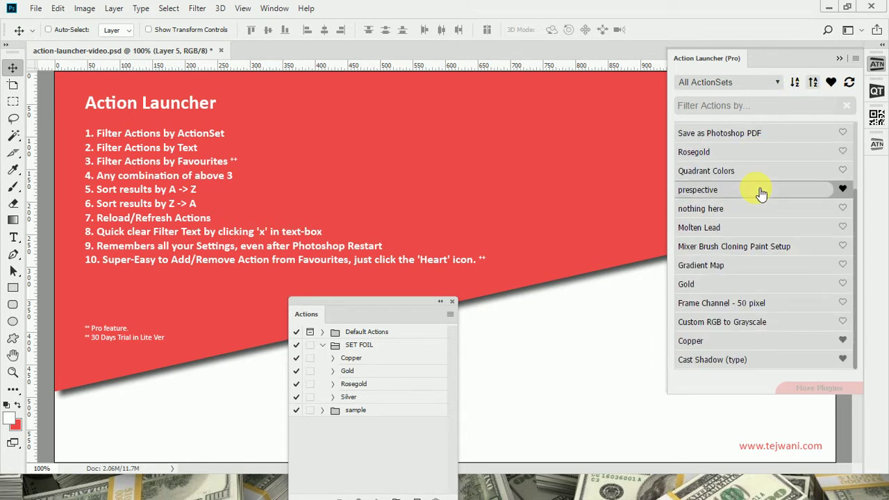
{"action": "scroll", "coordinate": [761, 193], "scroll_direction": "up", "scroll_amount": 5}
{"action": "left_click", "coordinate": [850, 83]}
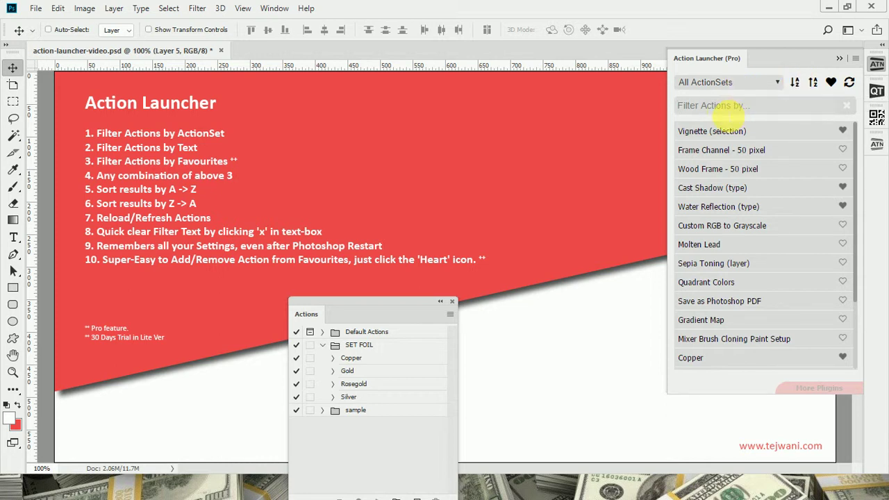
{"action": "left_click", "coordinate": [727, 105]}
{"action": "type", "text": "an"}
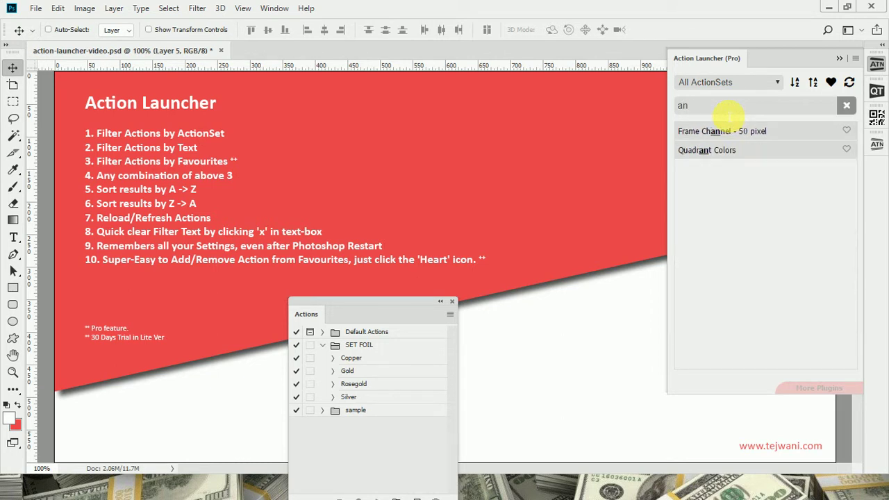
{"action": "key", "text": "BackSpace"}
{"action": "key", "text": "BackSpace"}
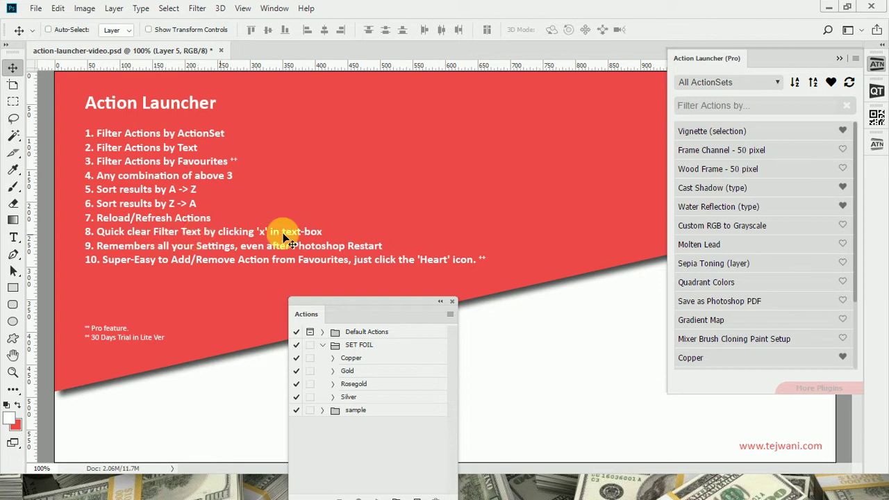
{"action": "left_click", "coordinate": [778, 105]}
{"action": "type", "text": "anil"}
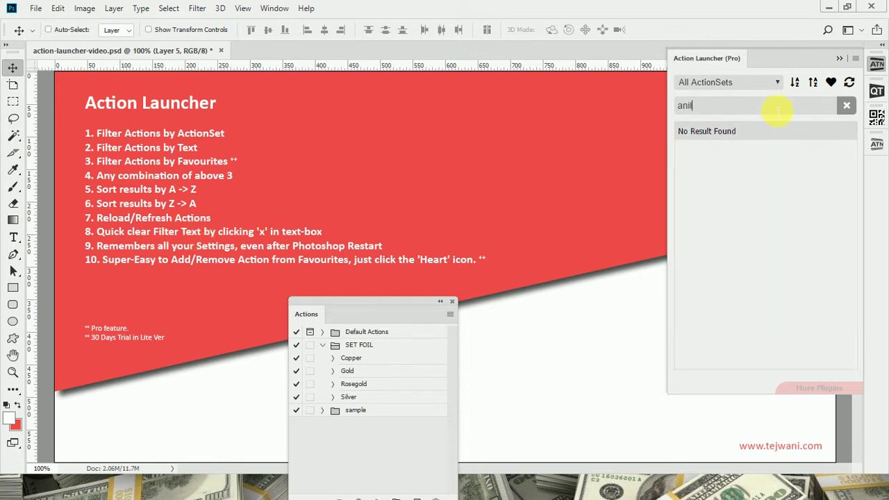
{"action": "left_click", "coordinate": [848, 105]}
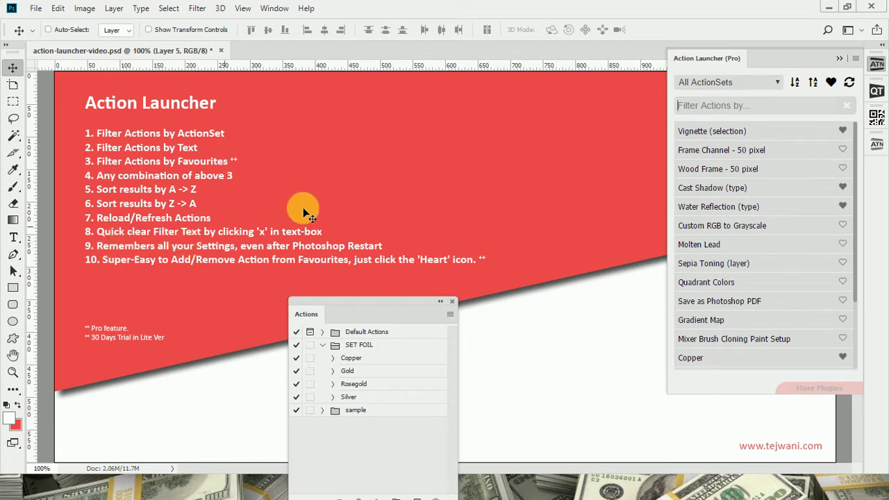
{"action": "left_click", "coordinate": [703, 106]}
{"action": "type", "text": "a"}
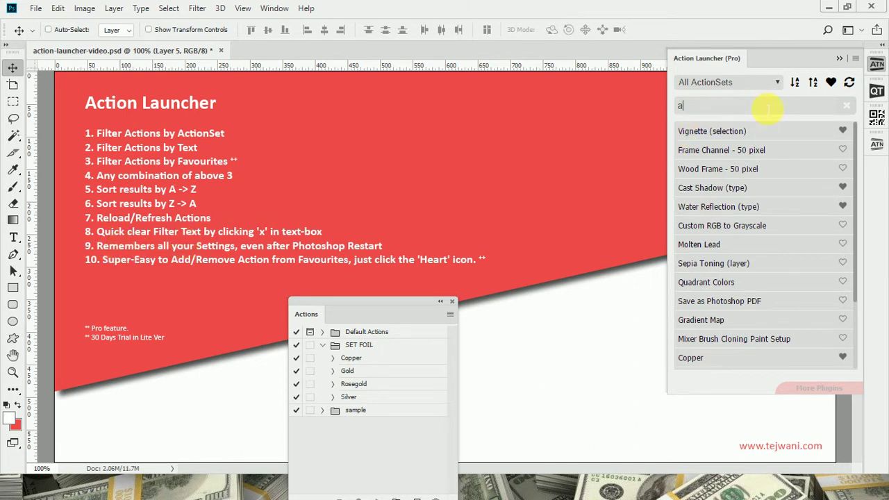
{"action": "type", "text": "s"}
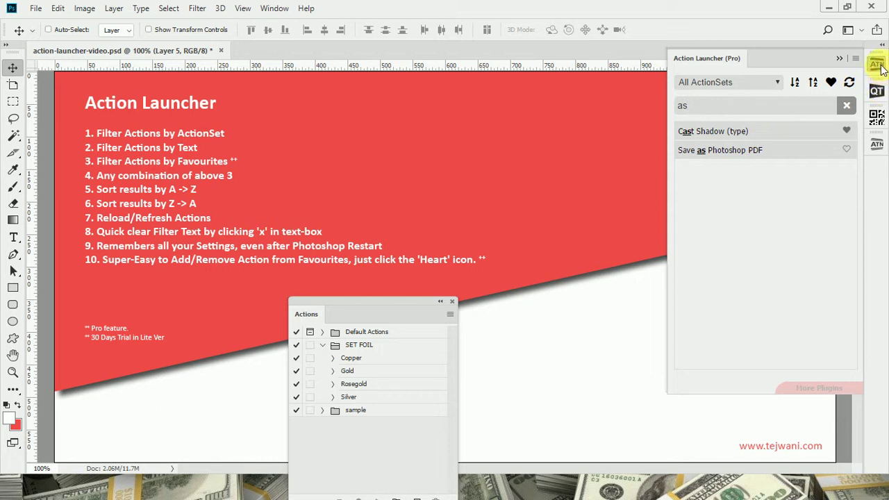
{"action": "left_click", "coordinate": [878, 67]}
{"action": "left_click", "coordinate": [878, 66]}
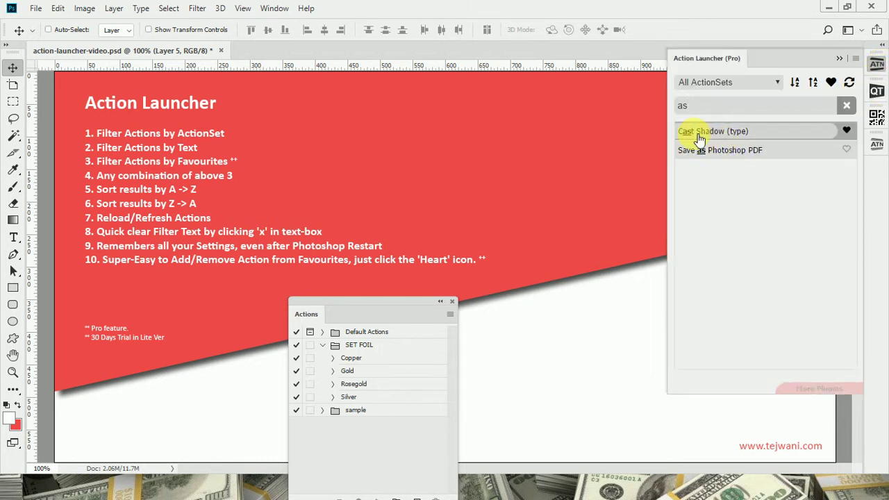
{"action": "left_click", "coordinate": [831, 82]}
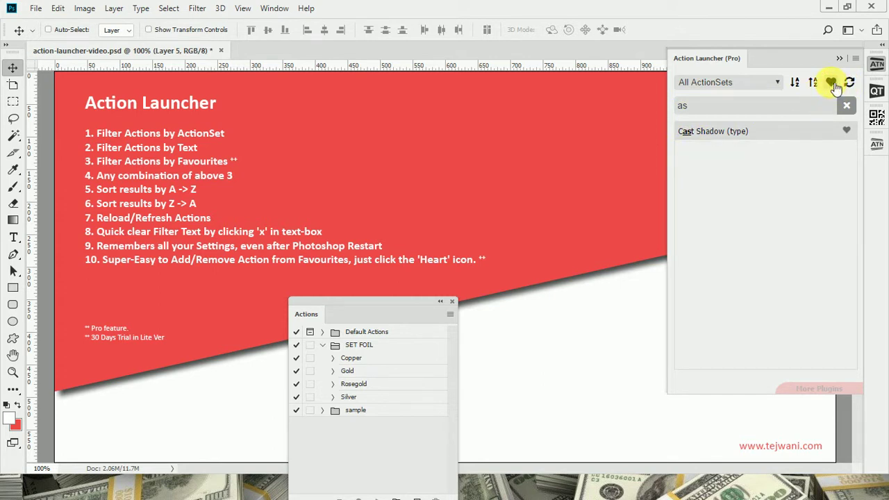
{"action": "left_click", "coordinate": [878, 66]}
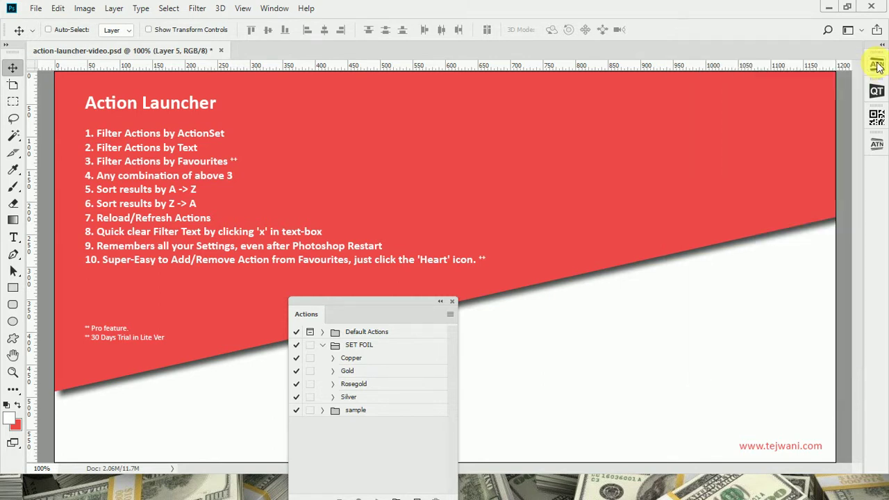
{"action": "left_click", "coordinate": [877, 67]}
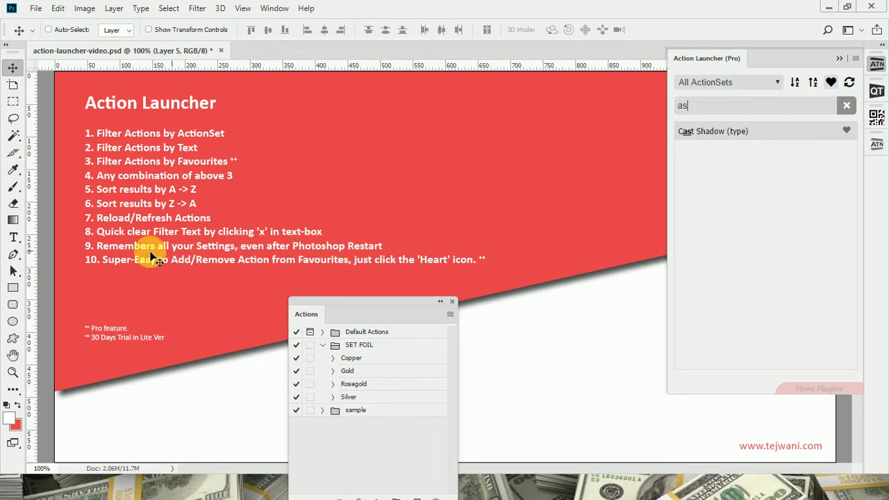
{"action": "left_click", "coordinate": [836, 85]}
- Clear the filter and heart Frame Channel - 50 pixel, Molten Lead and Mixer Brush Cloning Paint Setup
{"action": "left_click", "coordinate": [847, 107]}
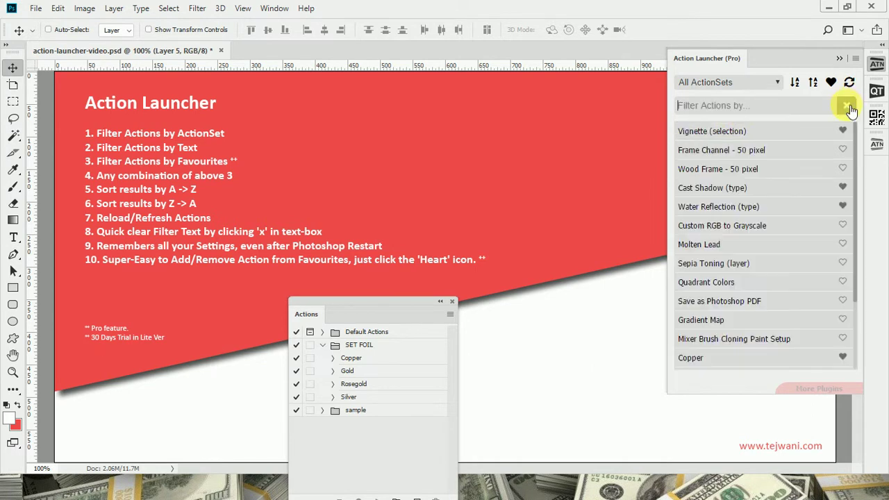
{"action": "left_click", "coordinate": [843, 150]}
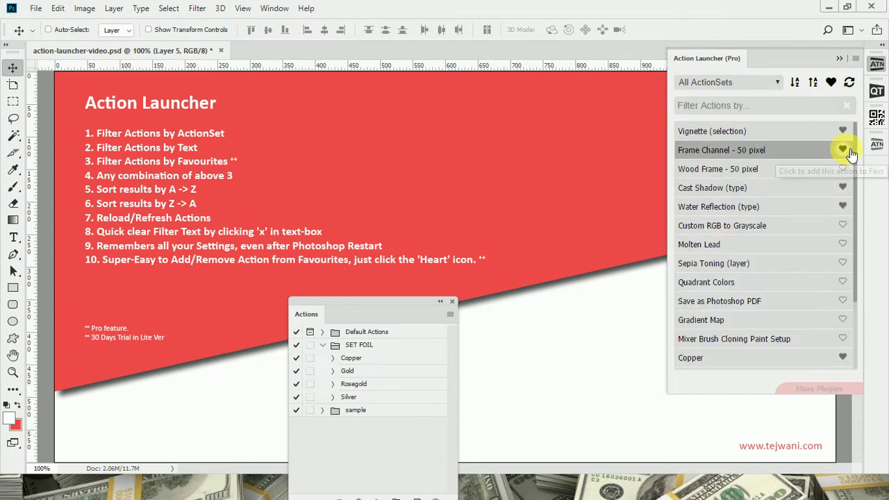
{"action": "left_click", "coordinate": [842, 244]}
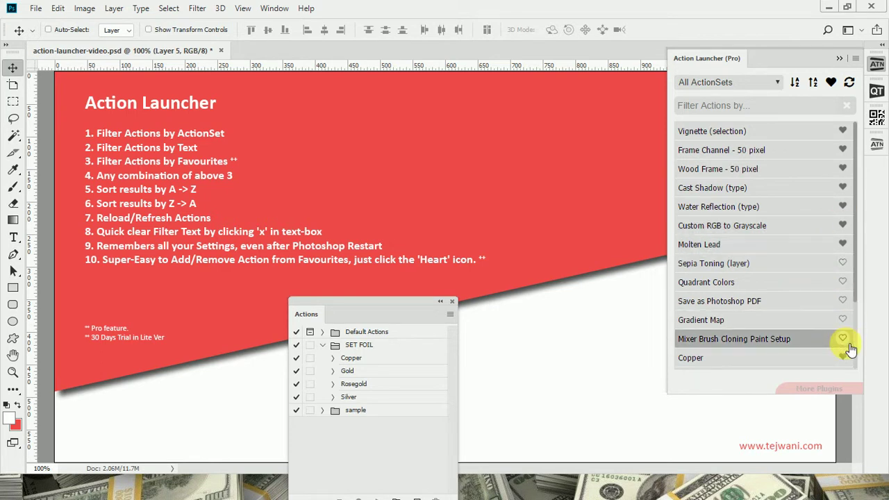
{"action": "left_click", "coordinate": [843, 338]}
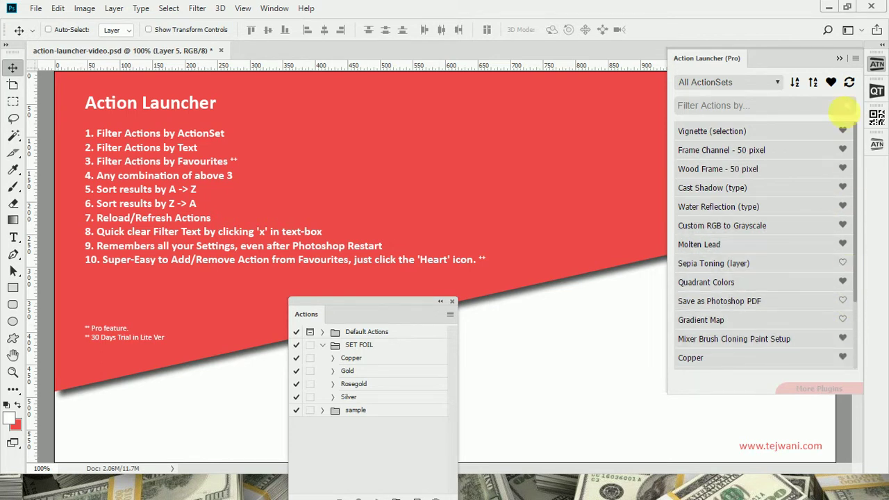
- Show favourites only and unheart entries such as Vignette (selection), Cast Shadow (type) and Copper
{"action": "left_click", "coordinate": [830, 82]}
{"action": "left_click", "coordinate": [847, 130]}
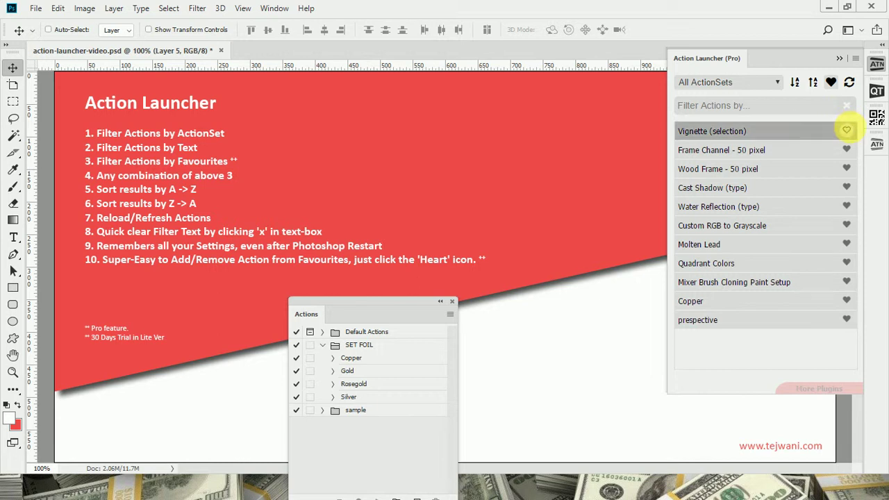
{"action": "left_click", "coordinate": [847, 130]}
{"action": "left_click", "coordinate": [847, 130]}
{"action": "left_click", "coordinate": [847, 130]}
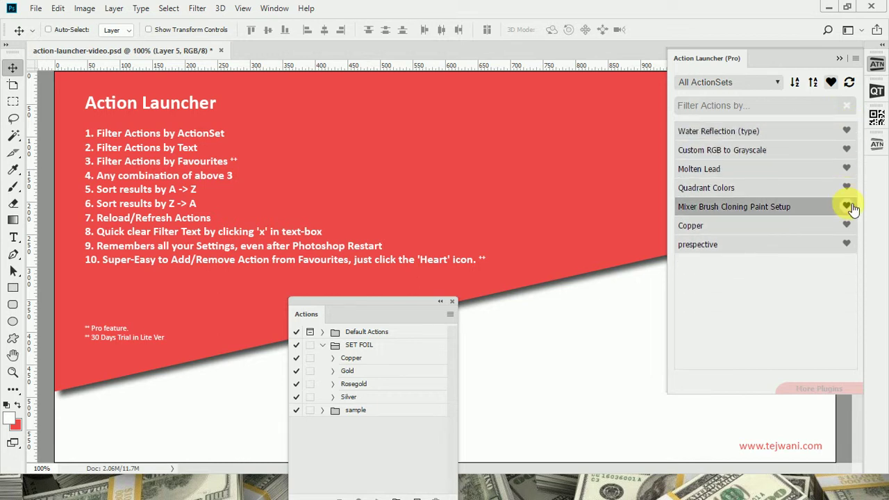
{"action": "left_click", "coordinate": [847, 206]}
{"action": "left_click", "coordinate": [846, 169]}
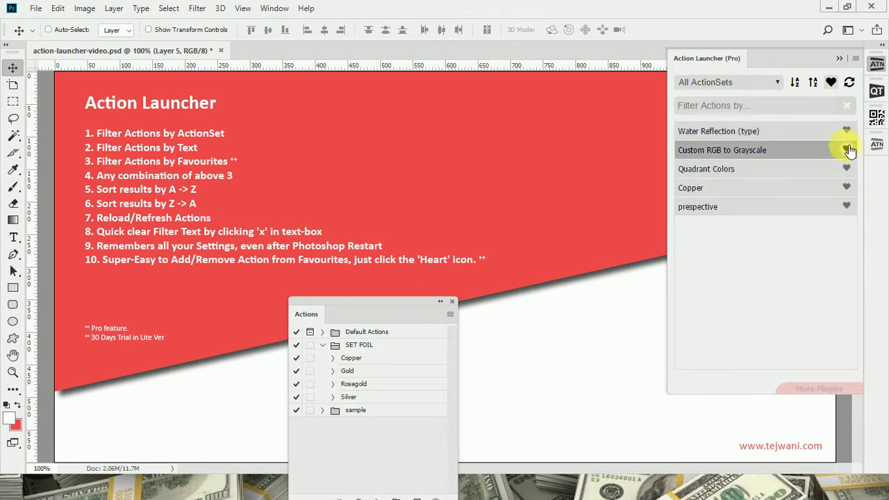
{"action": "left_click", "coordinate": [846, 150]}
{"action": "left_click", "coordinate": [846, 131]}
{"action": "left_click", "coordinate": [847, 169]}
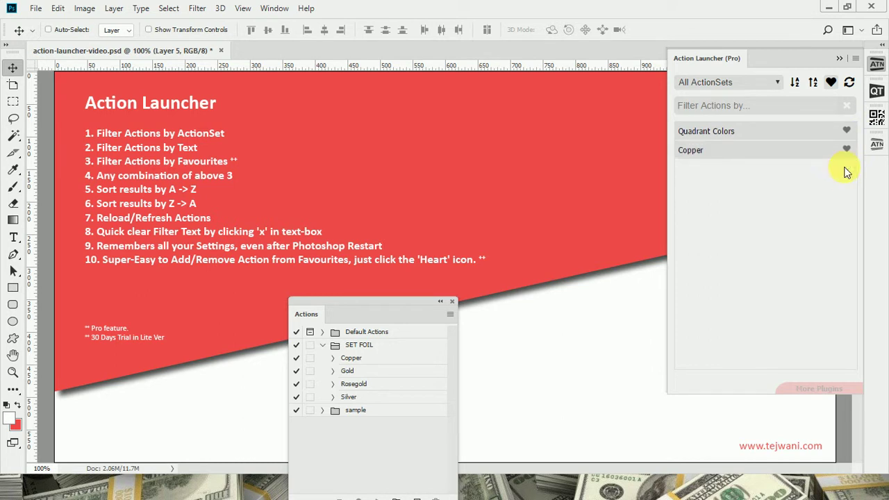
{"action": "left_click", "coordinate": [846, 149]}
- Show all actions, then favourites, collapse and reopen the launcher, and show all actions again
{"action": "left_click", "coordinate": [832, 82]}
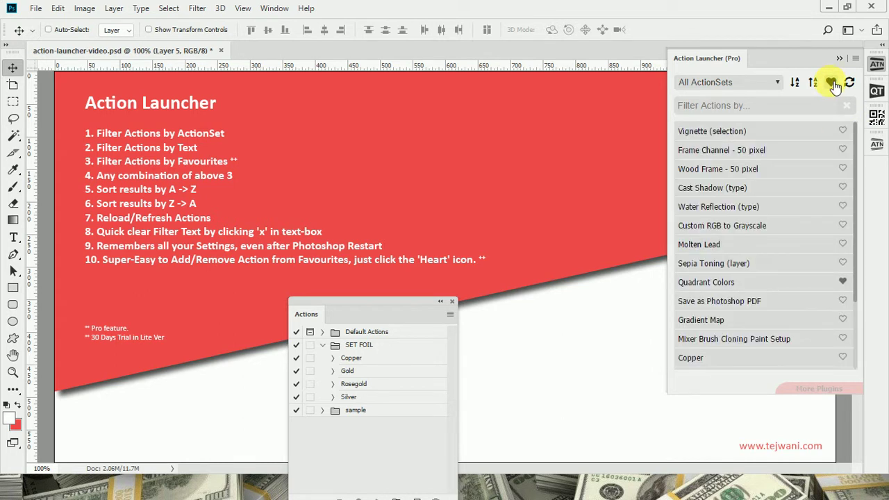
{"action": "scroll", "coordinate": [851, 292], "scroll_direction": "down", "scroll_amount": 2}
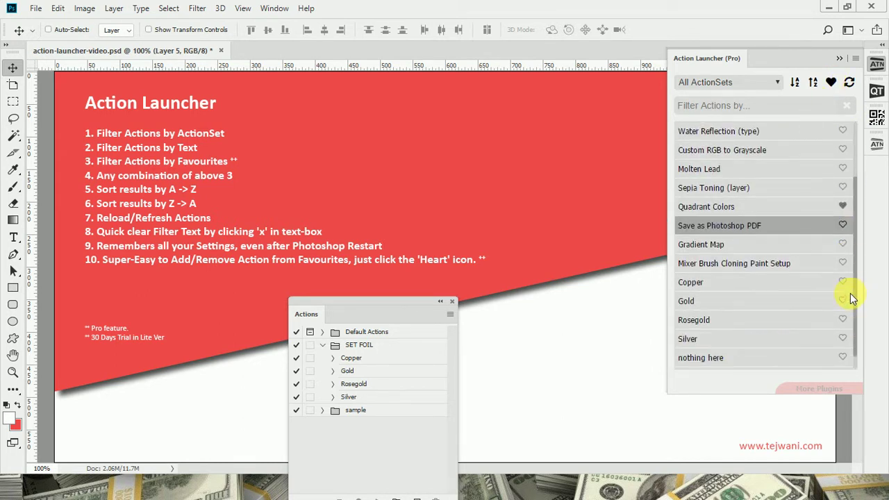
{"action": "scroll", "coordinate": [850, 299], "scroll_direction": "down", "scroll_amount": 1}
{"action": "scroll", "coordinate": [848, 264], "scroll_direction": "up", "scroll_amount": 3}
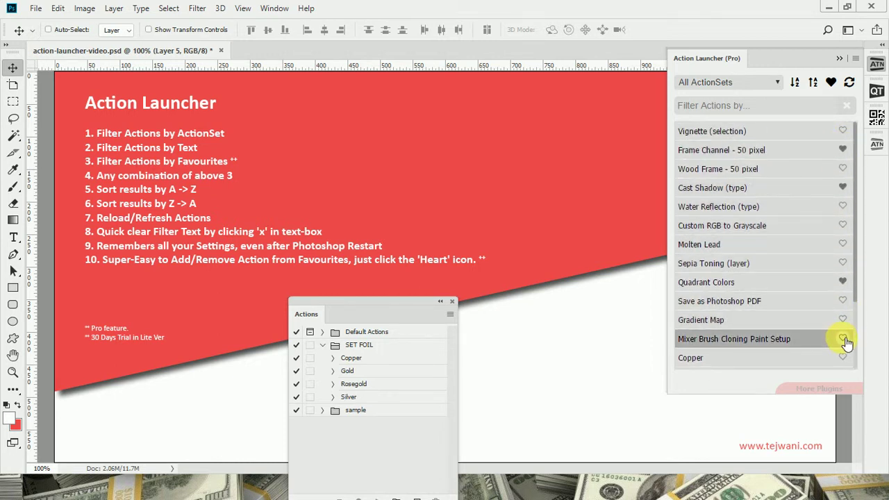
{"action": "left_click", "coordinate": [831, 81]}
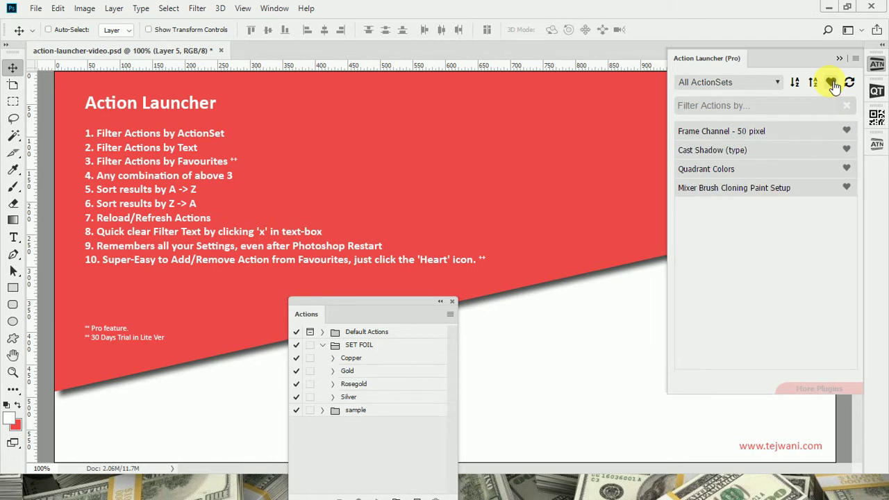
{"action": "left_click", "coordinate": [876, 65]}
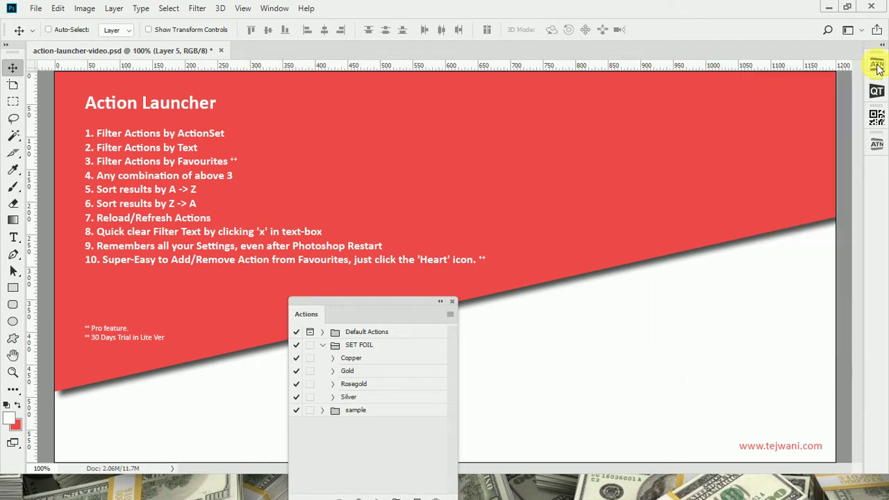
{"action": "left_click", "coordinate": [878, 68]}
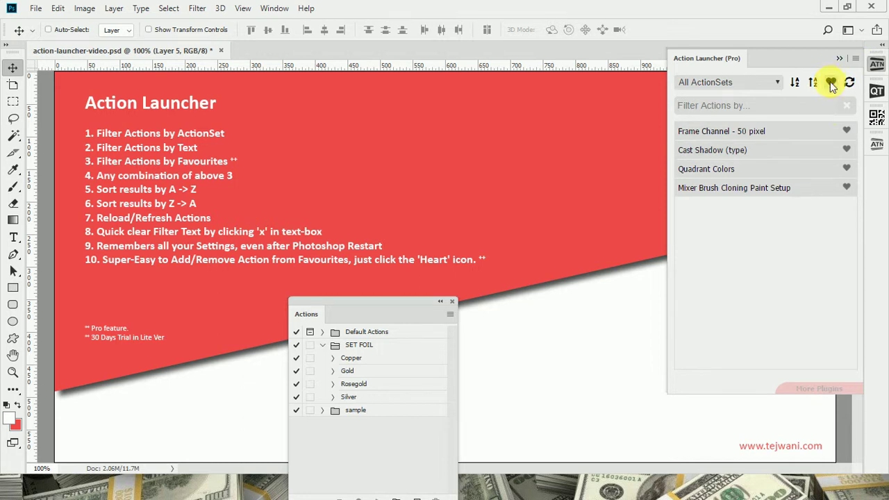
{"action": "left_click", "coordinate": [831, 82]}
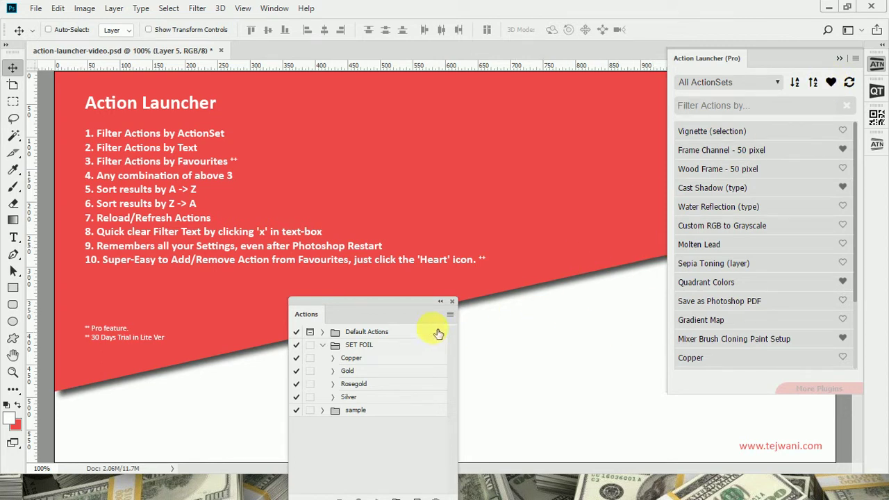
- Create a new action set named test234 in the Actions panel
{"action": "left_click_drag", "start_coordinate": [380, 303], "coordinate": [369, 104]}
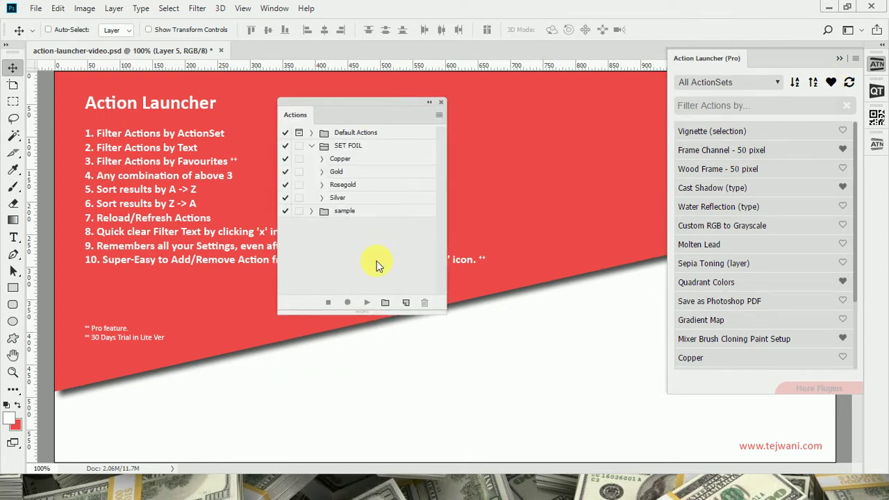
{"action": "left_click", "coordinate": [386, 303]}
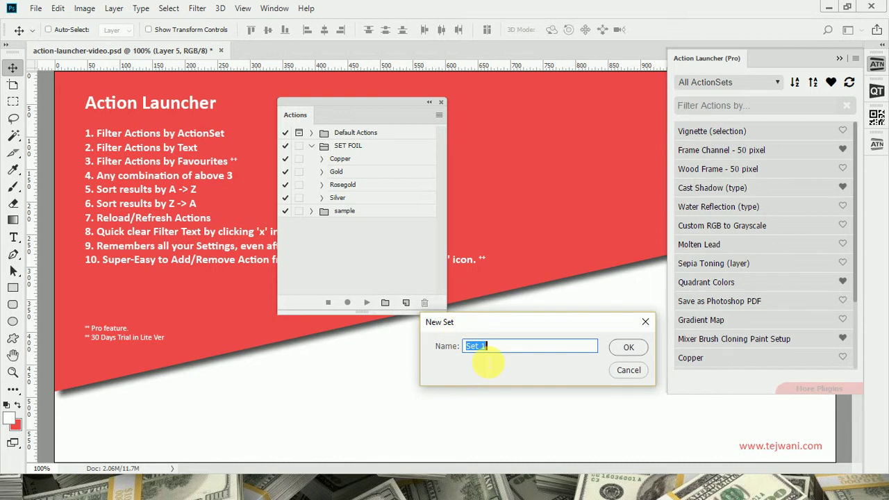
{"action": "type", "text": "test234"}
{"action": "left_click", "coordinate": [629, 347]}
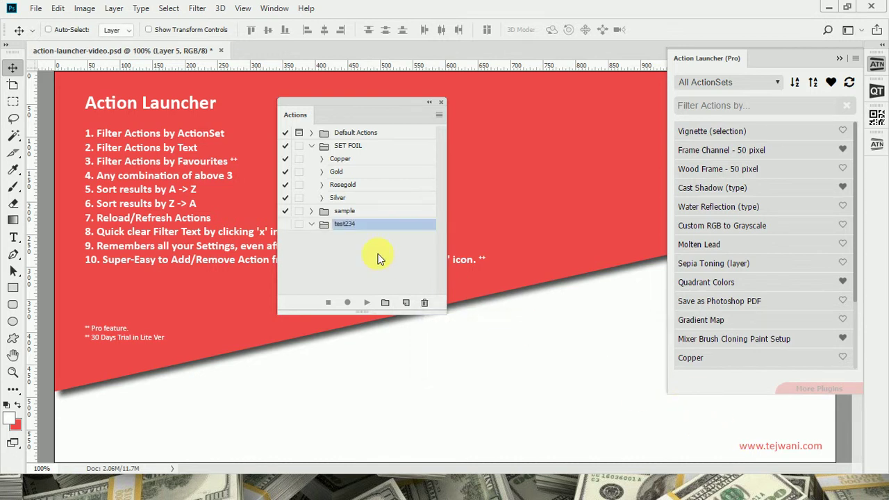
- Record an empty action named 'new action for test' inside test234
{"action": "left_click", "coordinate": [407, 304]}
{"action": "type", "text": "new action for test"}
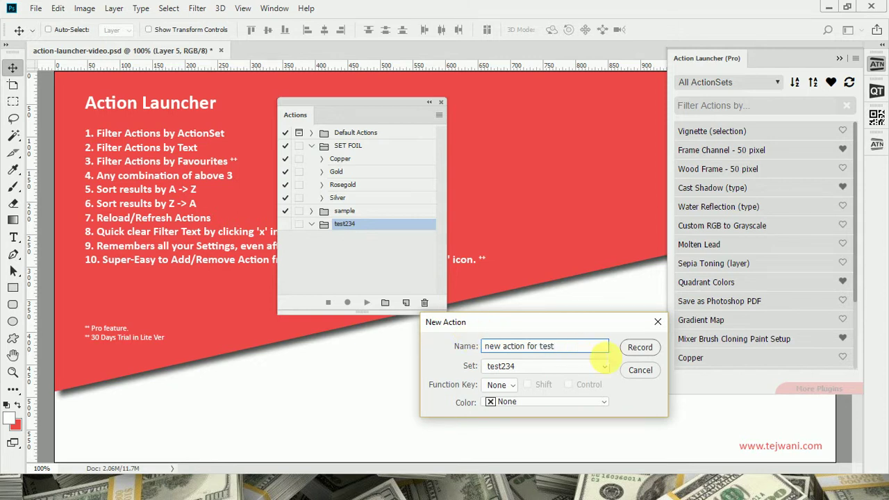
{"action": "left_click", "coordinate": [640, 347]}
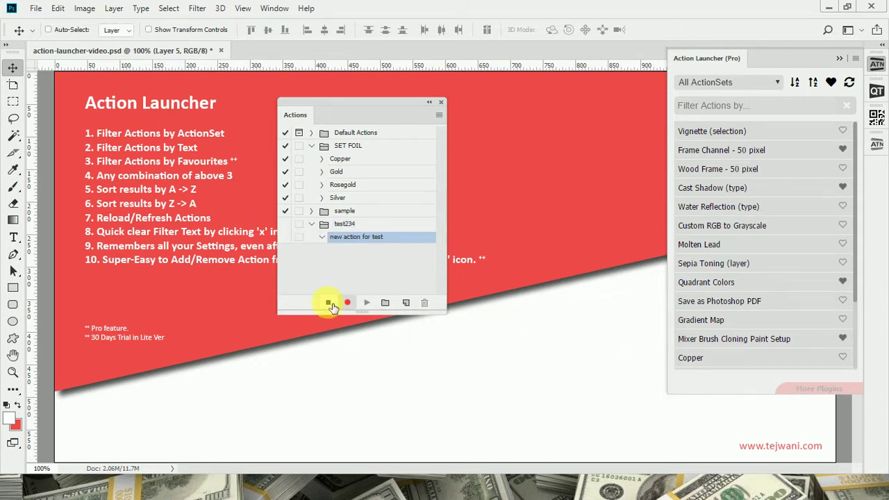
{"action": "left_click", "coordinate": [329, 304]}
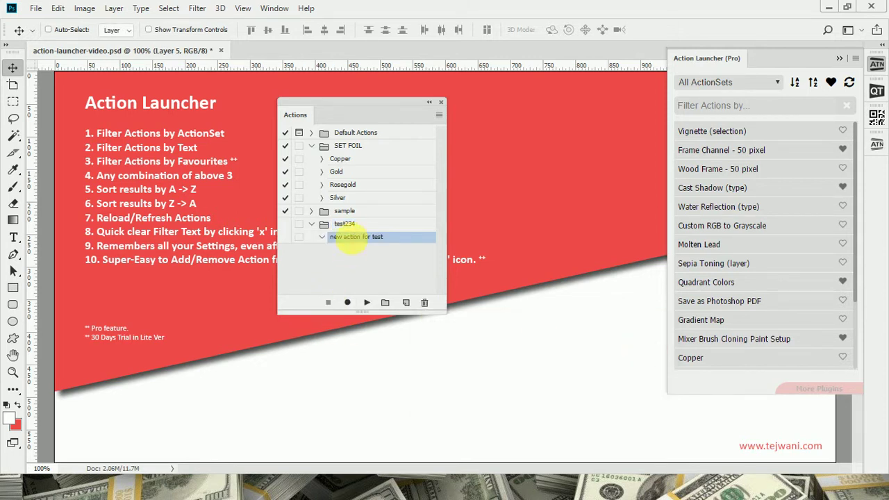
{"action": "left_click", "coordinate": [735, 82]}
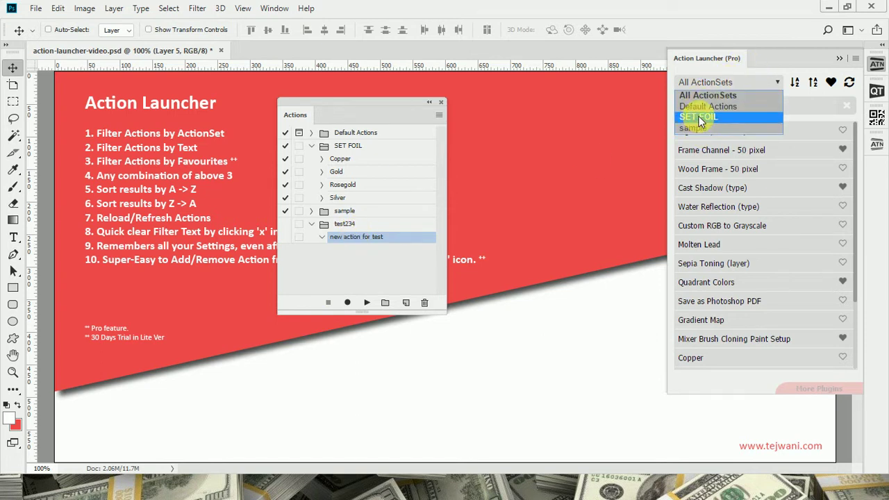
- Refresh Action Launcher and filter its list to the test234 set
{"action": "left_click", "coordinate": [850, 82]}
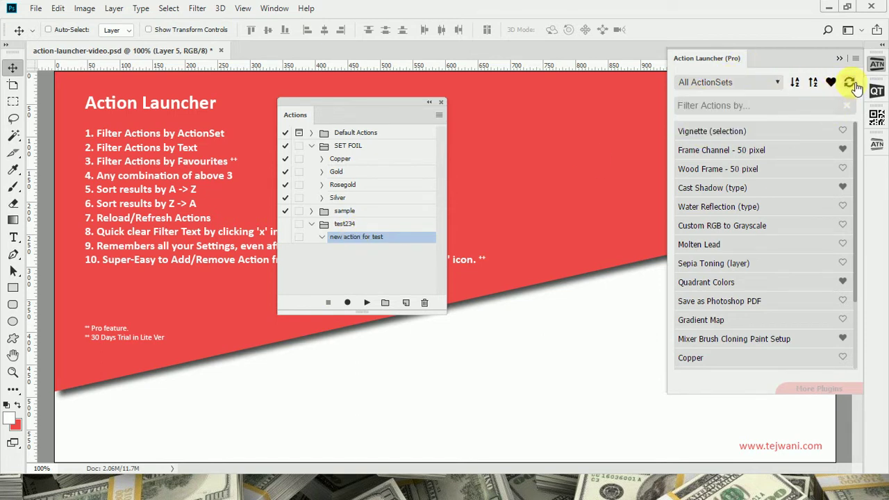
{"action": "left_click", "coordinate": [760, 81]}
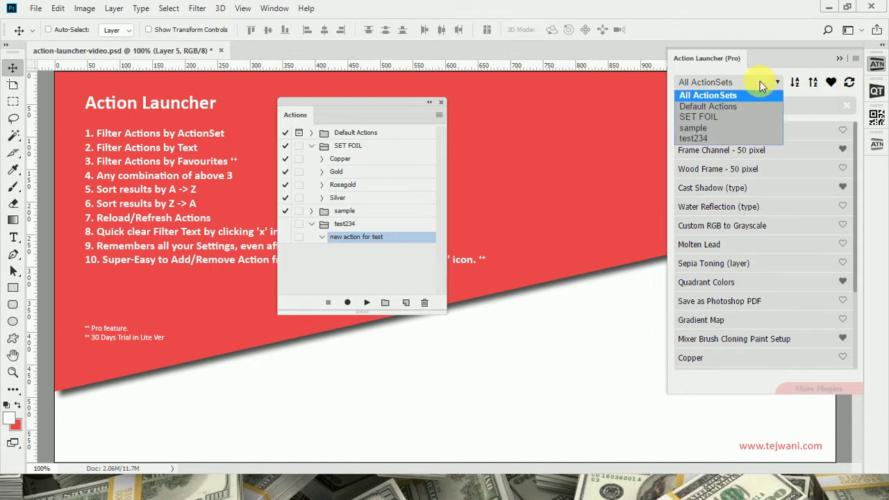
{"action": "left_click", "coordinate": [704, 139]}
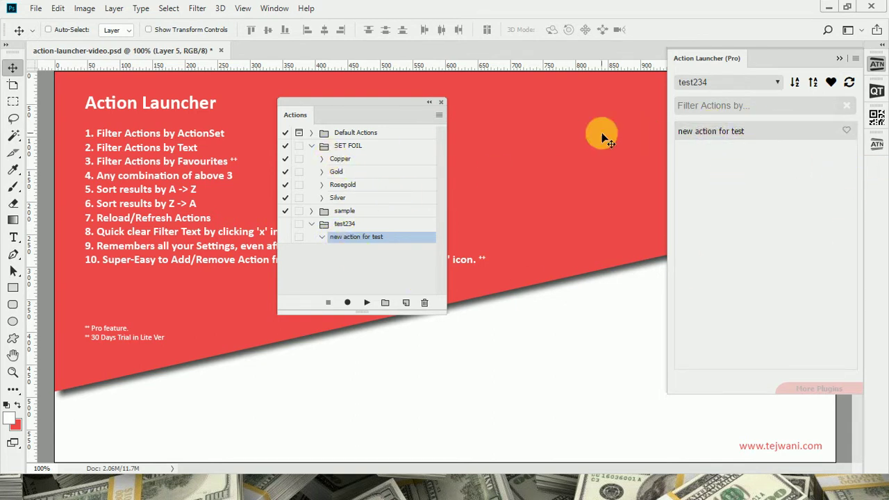
- Close the Actions panel and filter the launcher to Default Actions
{"action": "left_click", "coordinate": [442, 102]}
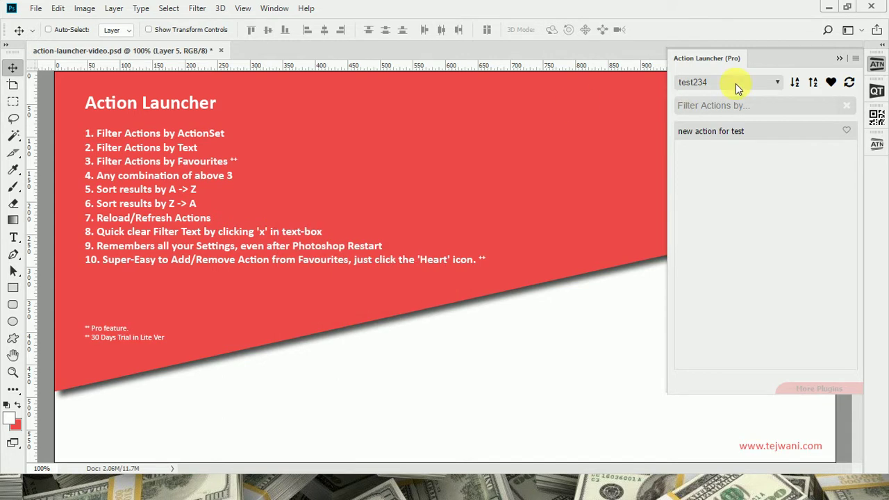
{"action": "left_click", "coordinate": [737, 82]}
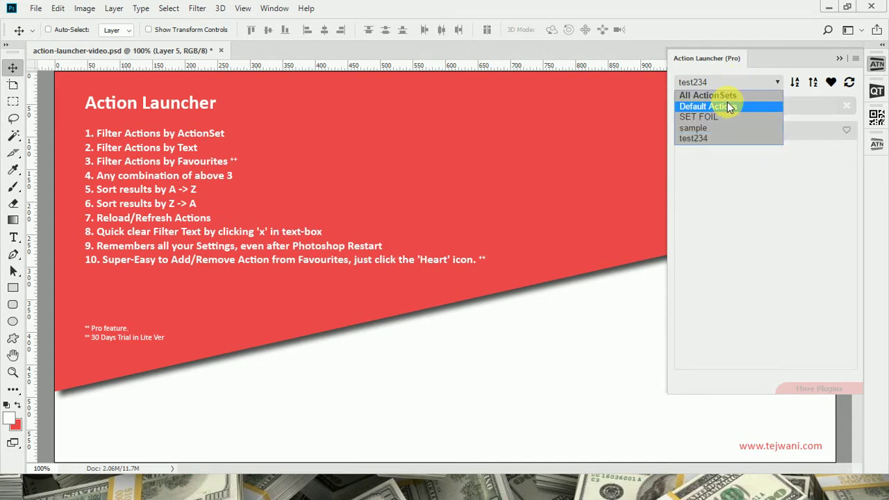
{"action": "left_click", "coordinate": [729, 108]}
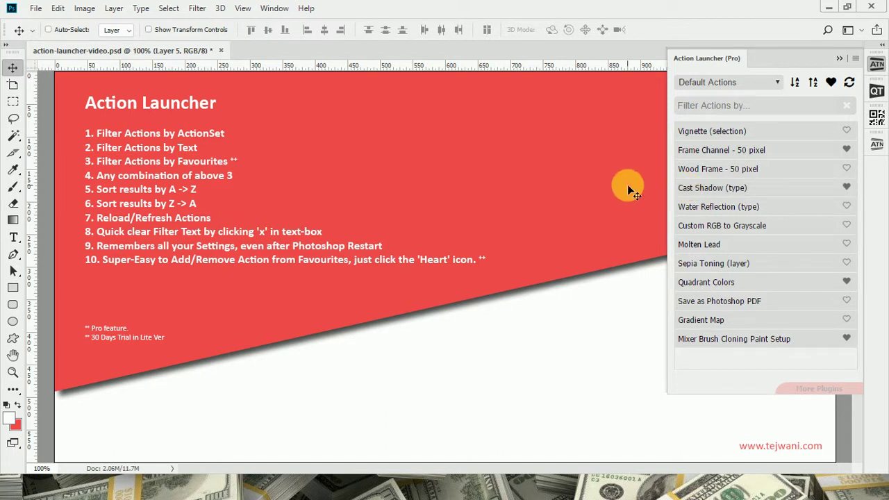
- Run Quadrant Colors, then run Save as Photoshop PDF and cancel its Save As dialog
{"action": "left_click", "coordinate": [754, 282]}
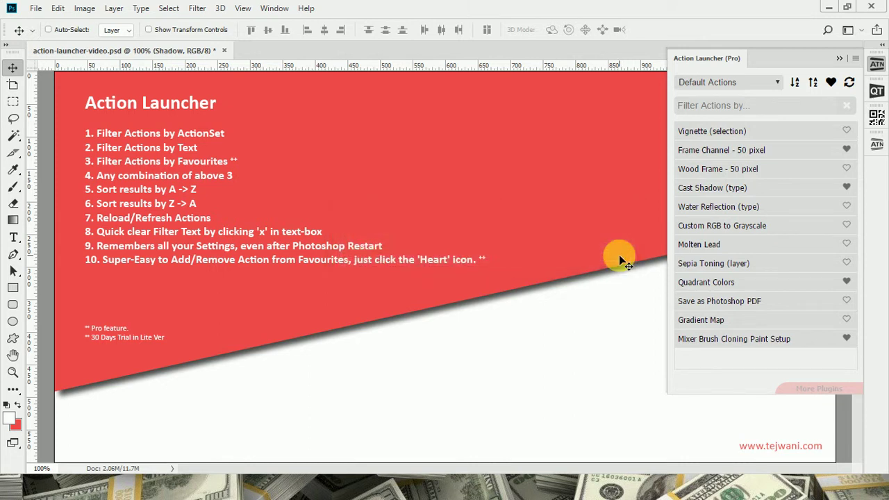
{"action": "left_click", "coordinate": [740, 303]}
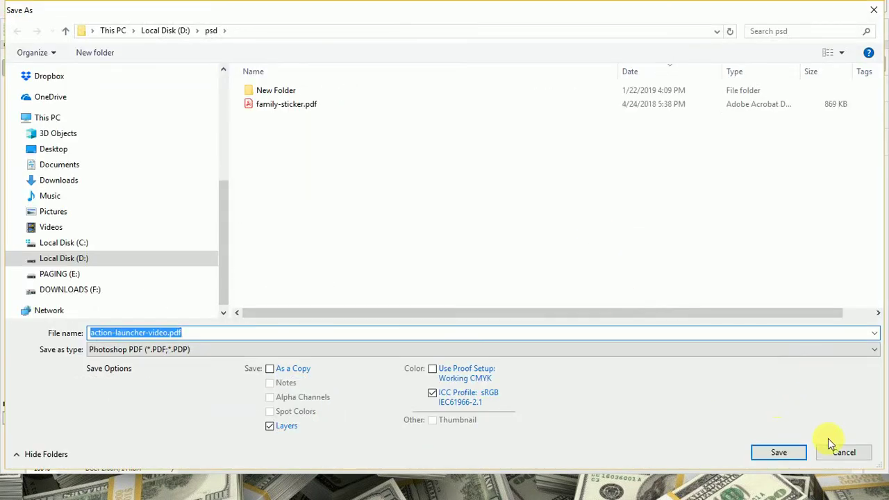
{"action": "left_click", "coordinate": [844, 453]}
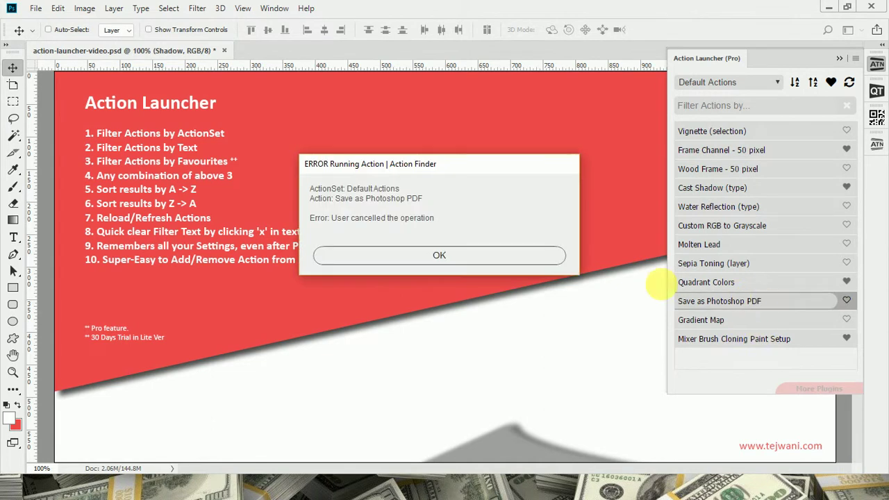
- Filter to SET FOIL, run Gold, stop it, and dismiss the resulting error
{"action": "left_click", "coordinate": [512, 256]}
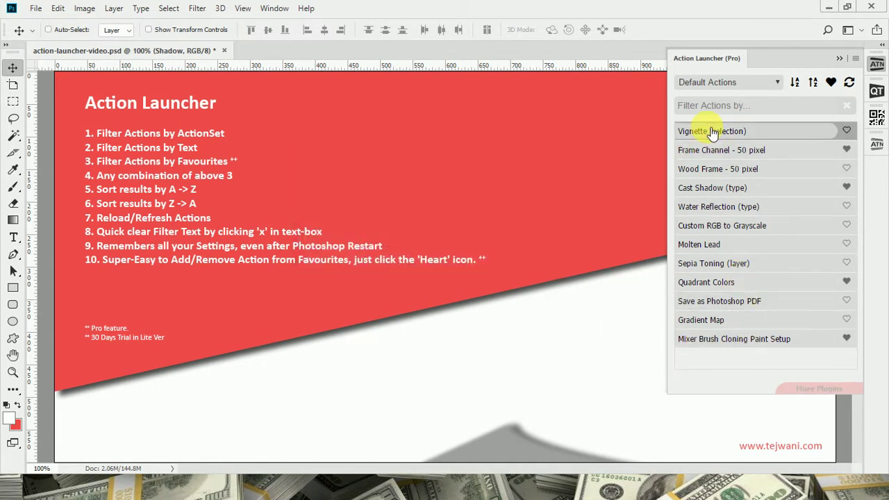
{"action": "left_click", "coordinate": [724, 82]}
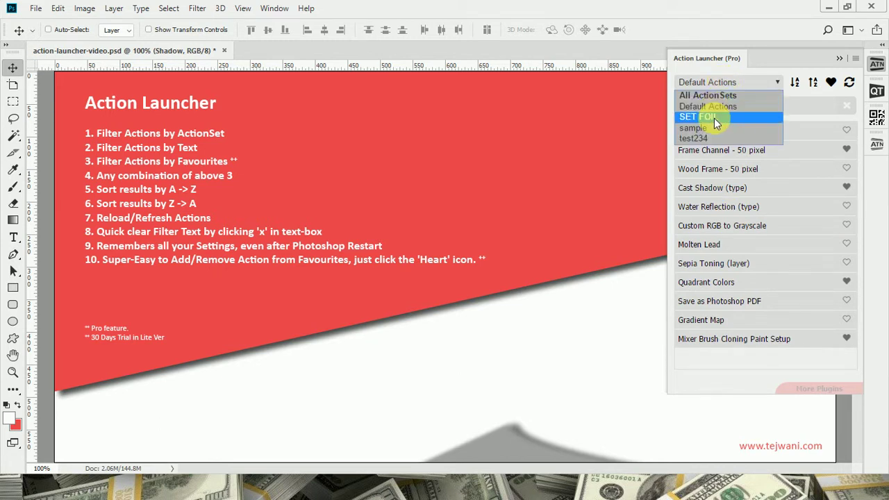
{"action": "left_click", "coordinate": [714, 118]}
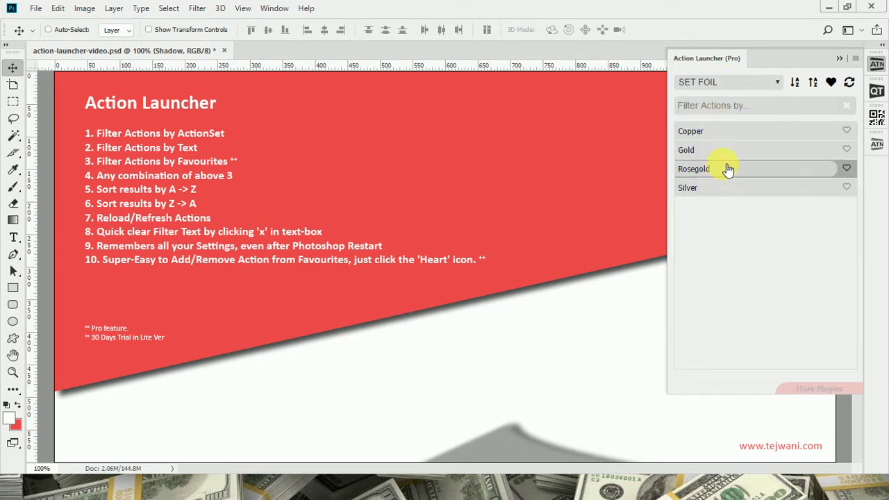
{"action": "left_click", "coordinate": [723, 151]}
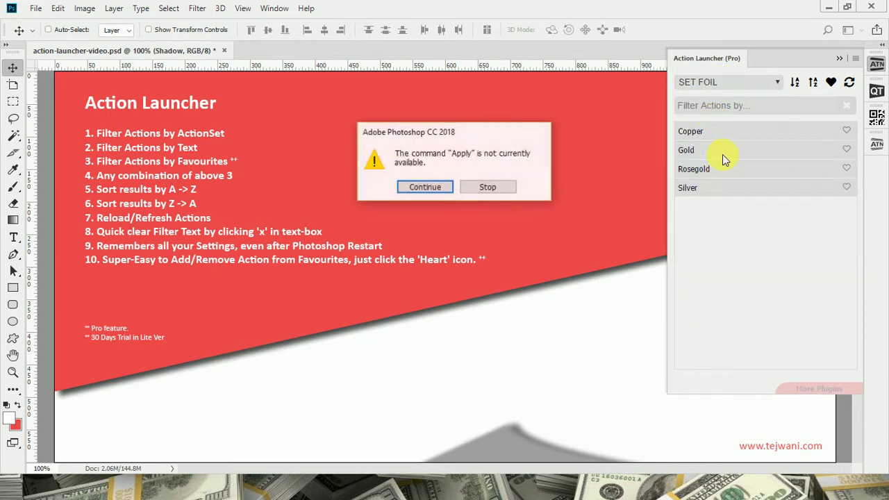
{"action": "left_click", "coordinate": [478, 189]}
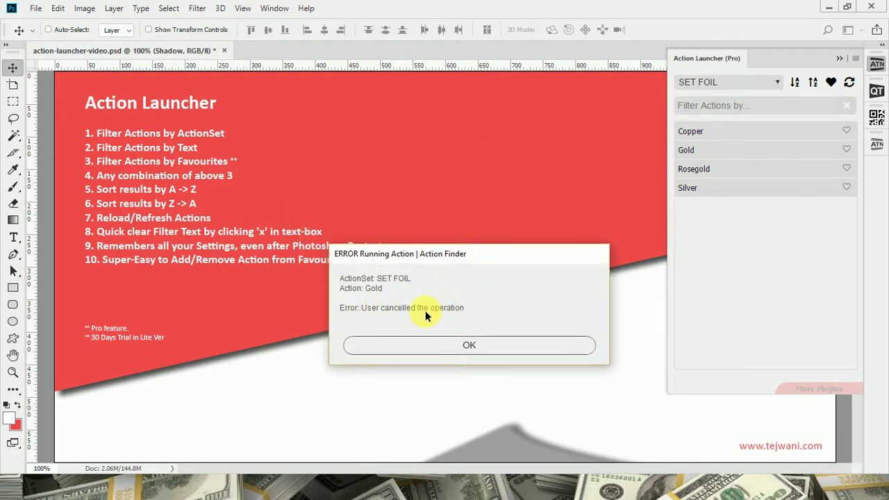
{"action": "left_click", "coordinate": [441, 345]}
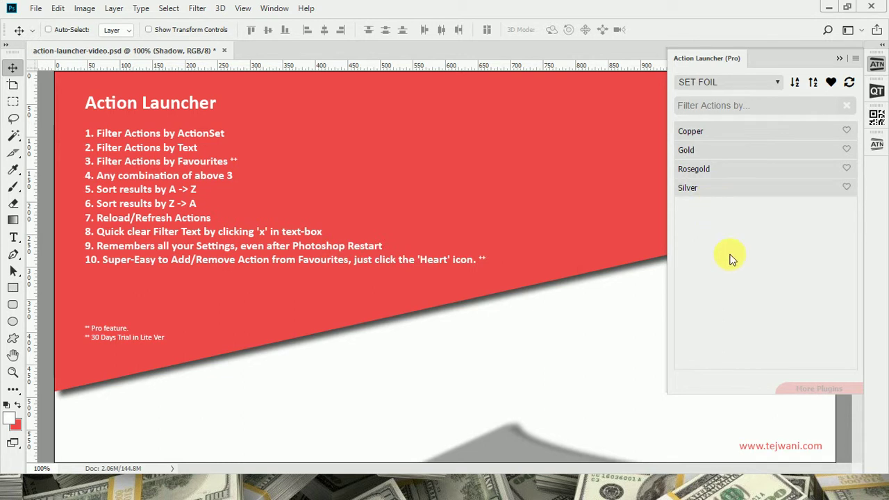
- Show favourites only across All ActionSets, sorted Z to A and then A to Z
{"action": "left_click", "coordinate": [832, 83]}
{"action": "left_click", "coordinate": [833, 84]}
{"action": "left_click", "coordinate": [733, 85]}
{"action": "left_click", "coordinate": [717, 94]}
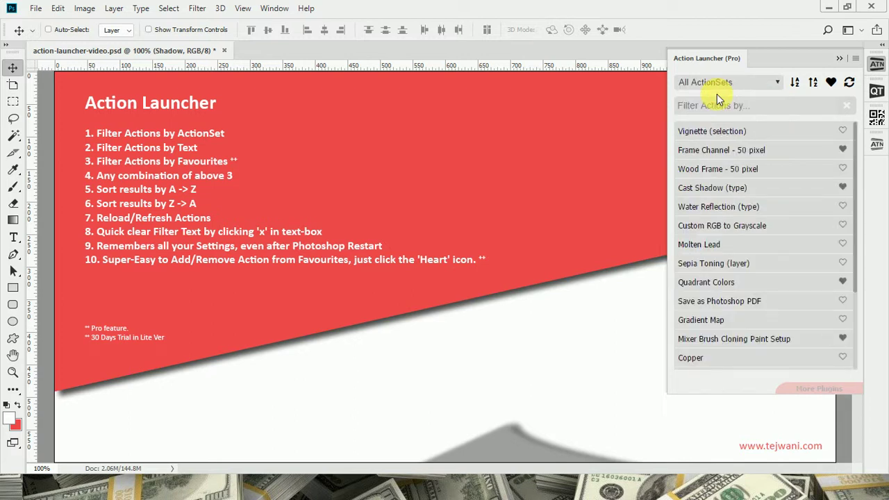
{"action": "left_click", "coordinate": [831, 82]}
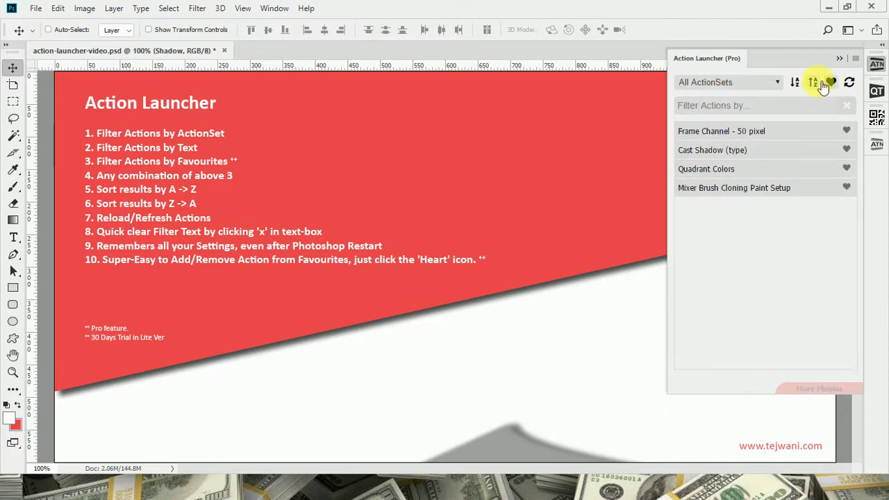
{"action": "left_click", "coordinate": [814, 82]}
{"action": "left_click", "coordinate": [795, 83]}
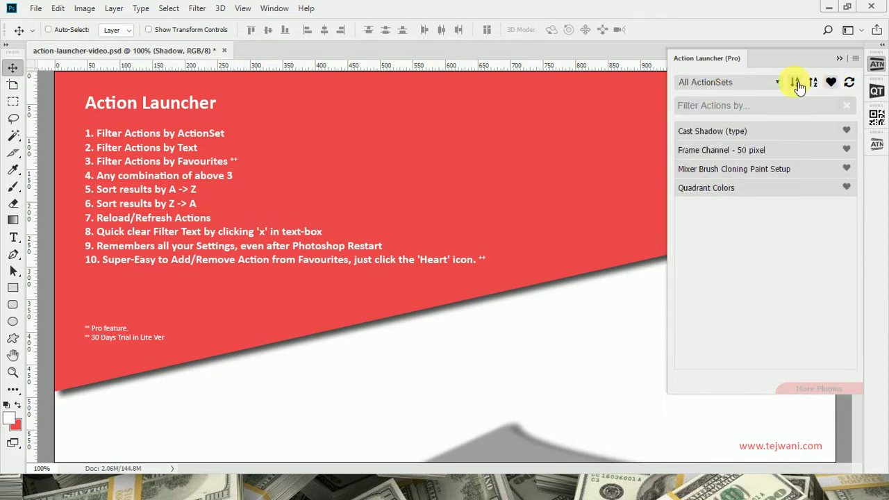